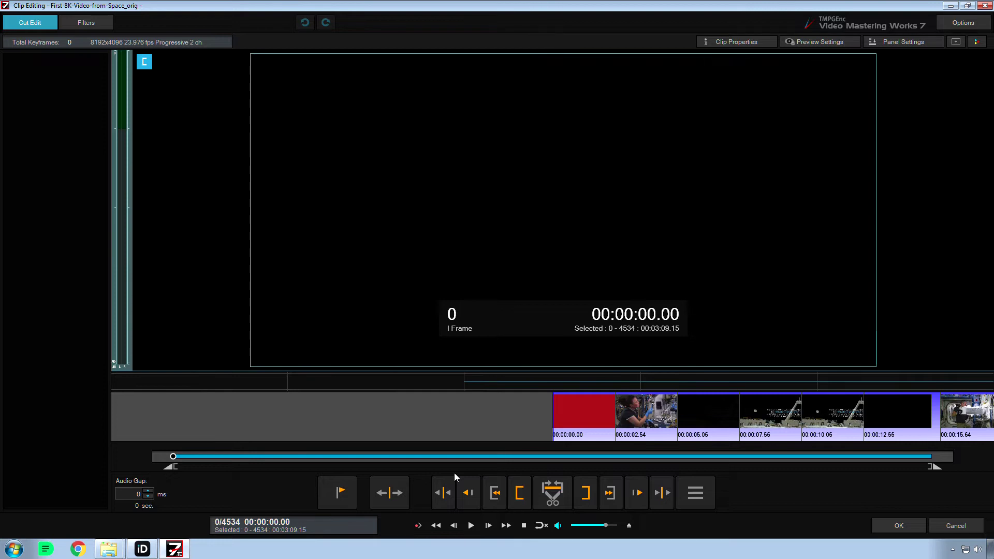
- Open the recent project Outro Girl Chromakey and show the filters of its realhomrecording_Outro clip
key("Escape")
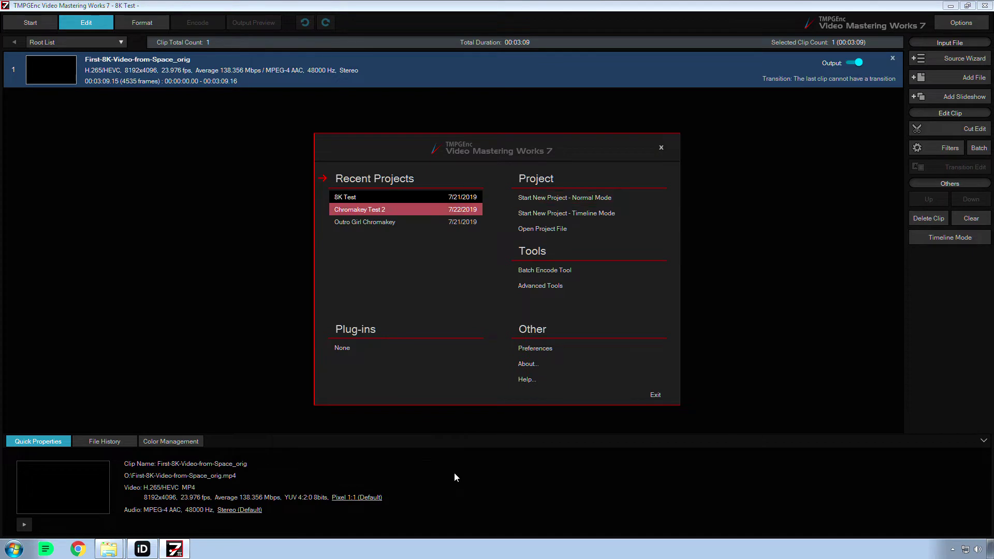
left_click(405, 222)
key("Return")
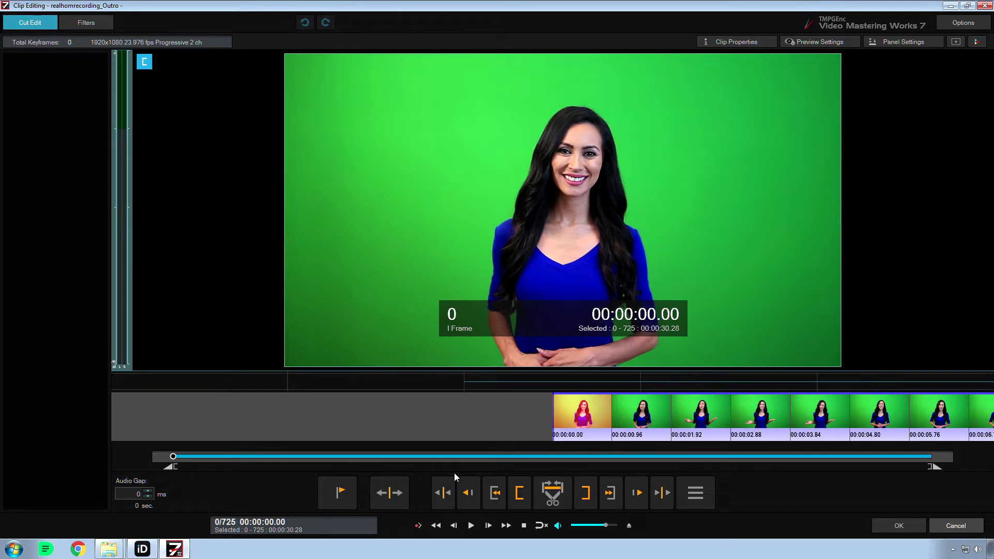
key("Escape")
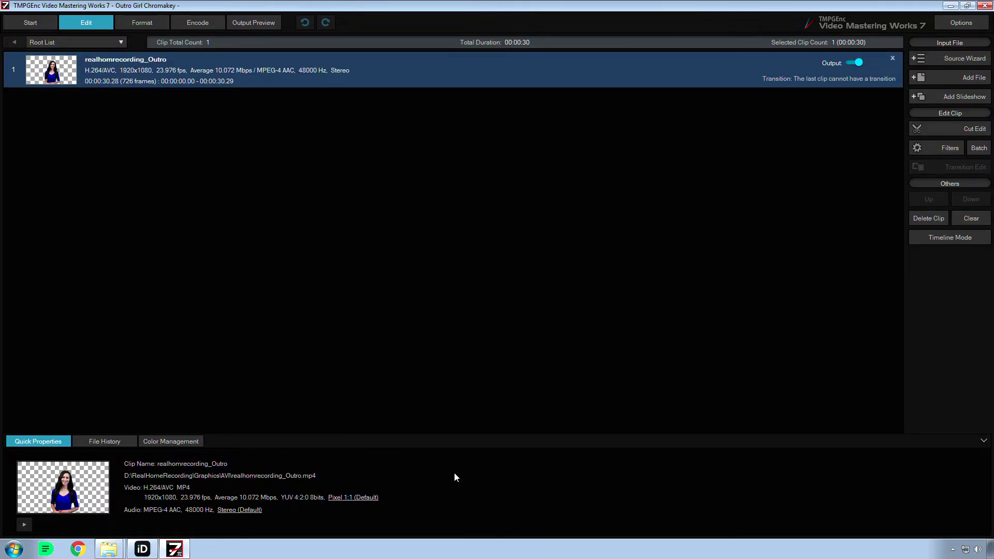
key("f")
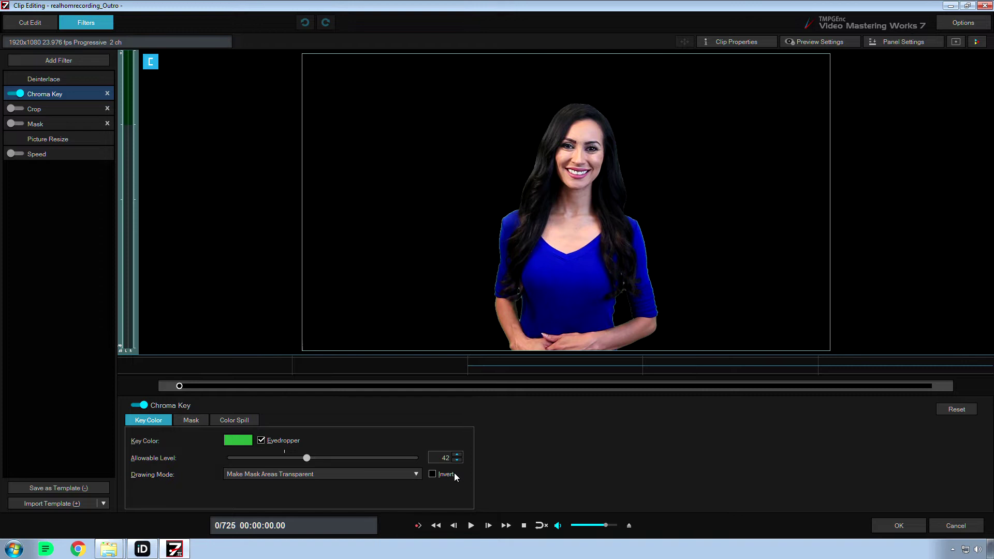
- Play the keyed clip and jump back and forth through it to examine the chroma key edges during movement
key("space")
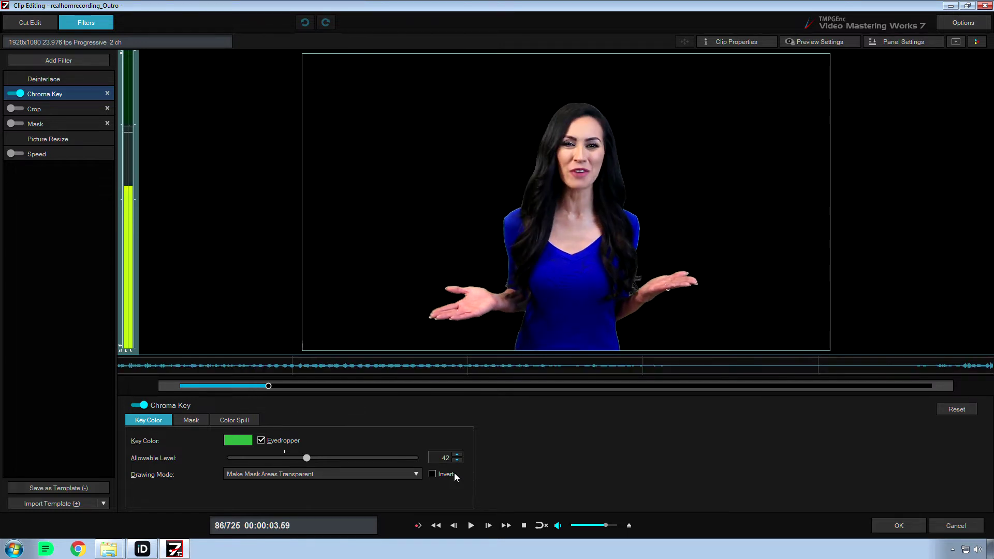
key("Left")
key("Left")
key("Left")
key("Left")
key("Left")
key("Left")
key("Left")
key("Left")
key("Left")
key("Left")
key("Left")
key("Left")
key("Left")
key("Left")
key("Left")
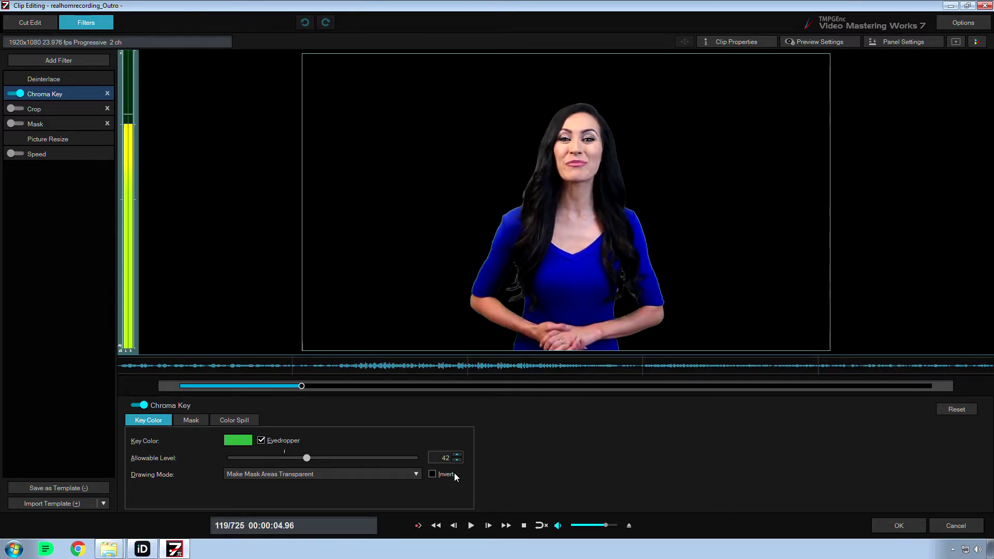
key("Left")
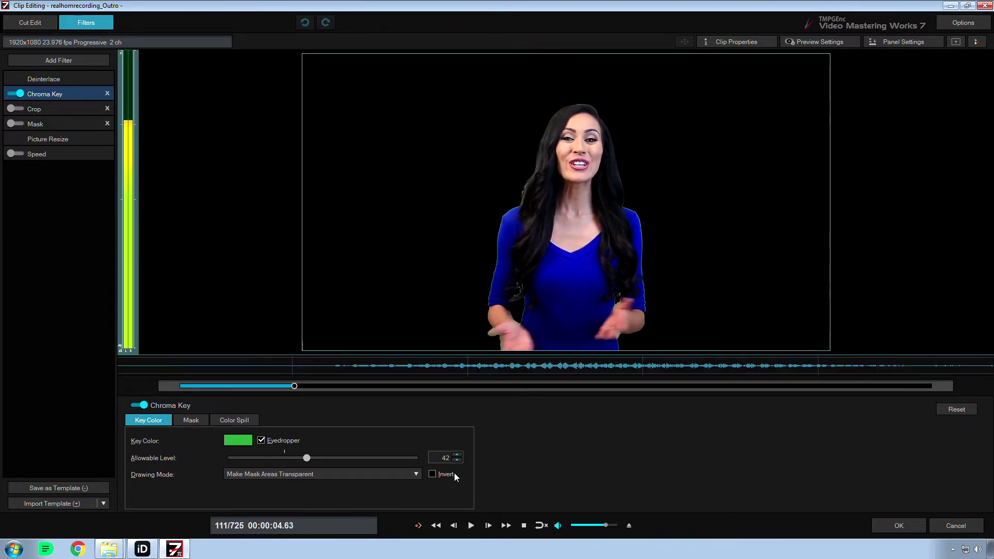
key("Right")
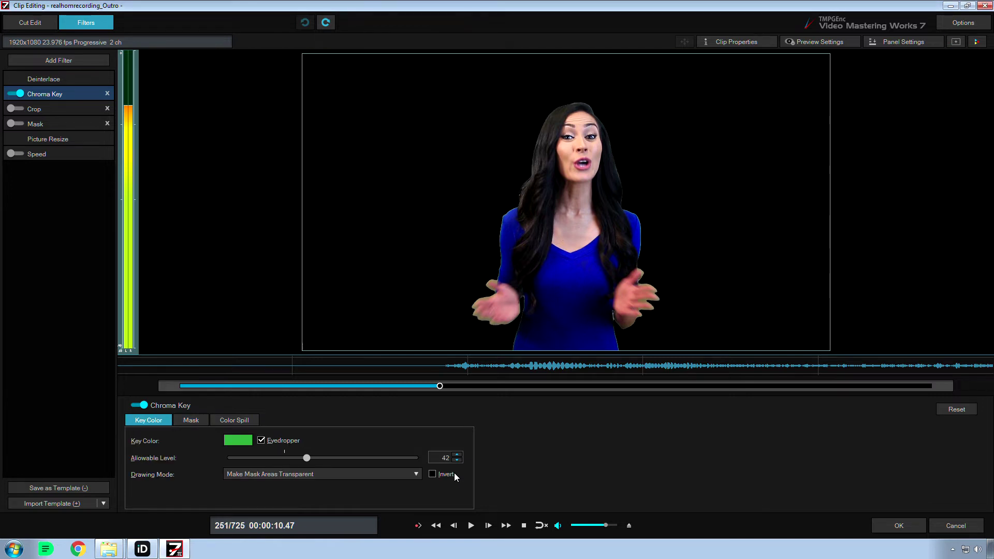
- Try inverting the chroma key, switch Invert off again and set the drawing mode to Display Only Mask Areas
left_click(456, 476)
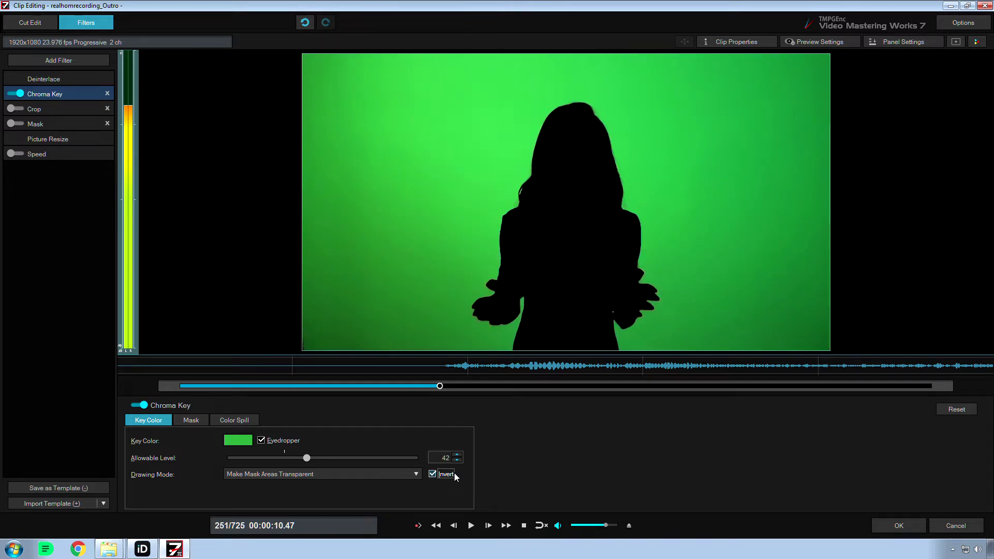
left_click(432, 474)
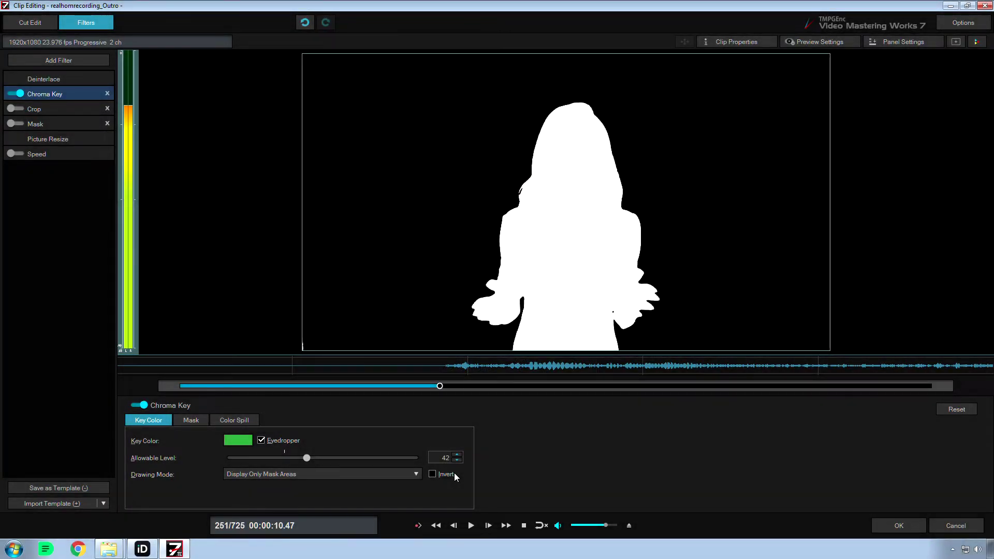
- Look through the Mask and Color Spill settings of the Chroma Key filter and return to the key color settings
key("ctrl+Tab")
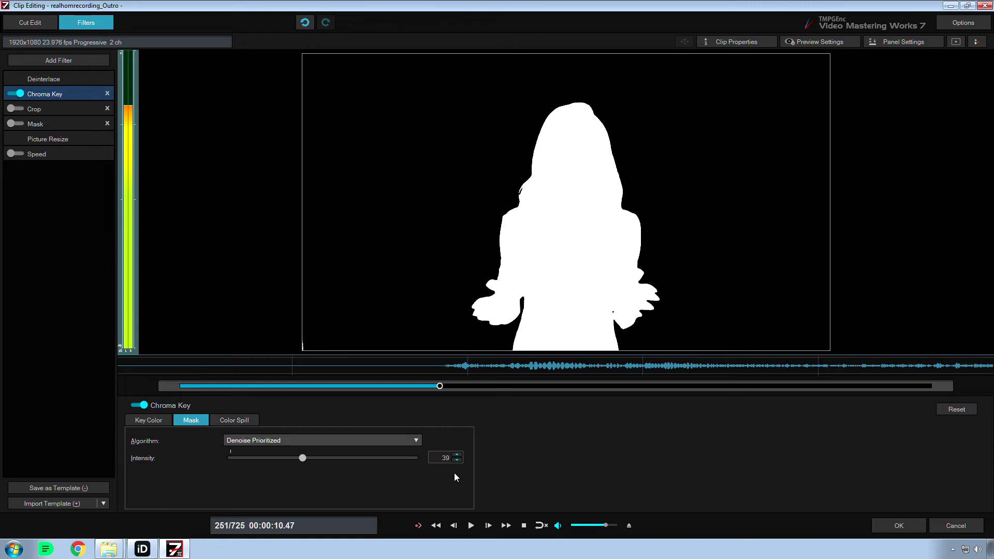
key("ctrl+Tab")
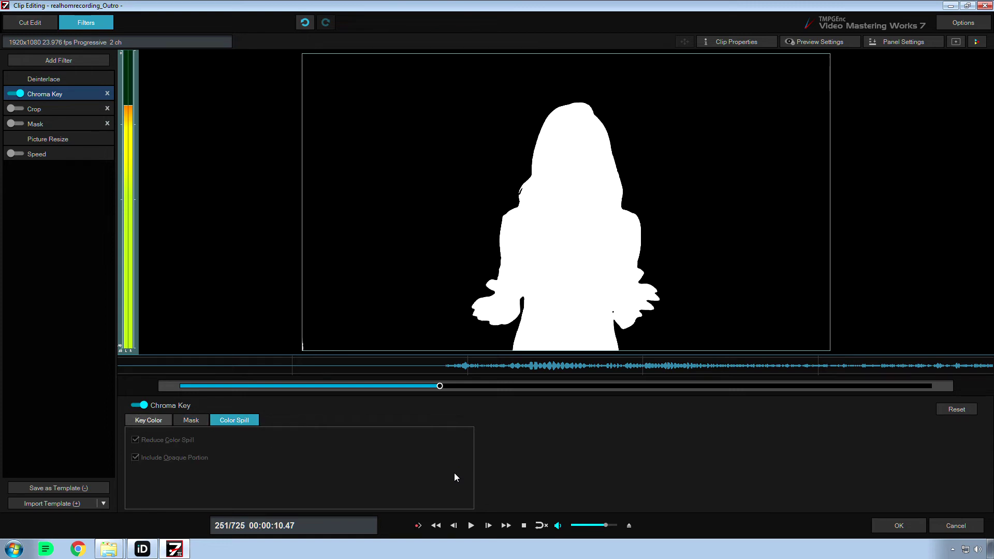
key("ctrl+Tab")
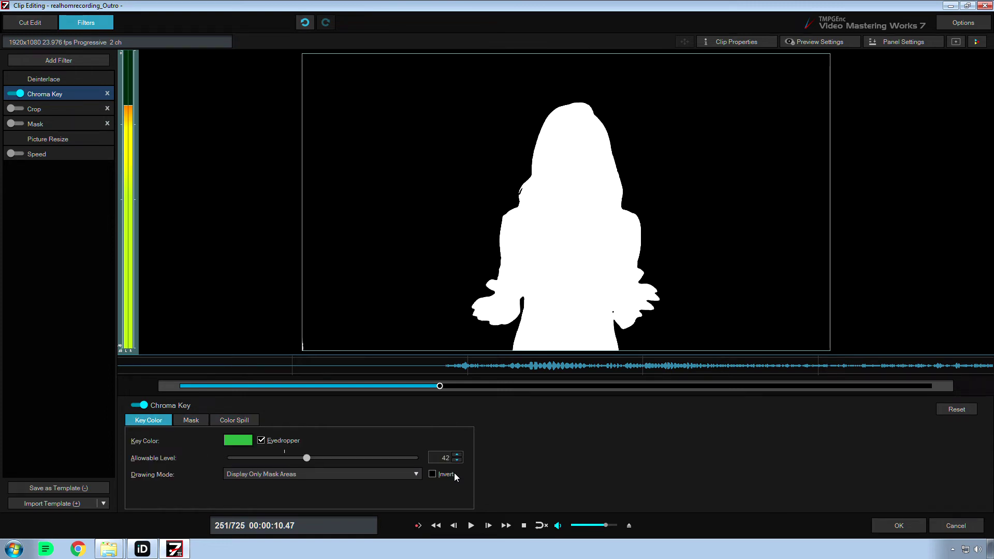
- Set the Chroma Key filter's drawing mode to Make Mask Areas Transparent
key("ctrl+Tab")
key("alt+Down")
key("Up")
key("Up")
key("Return")
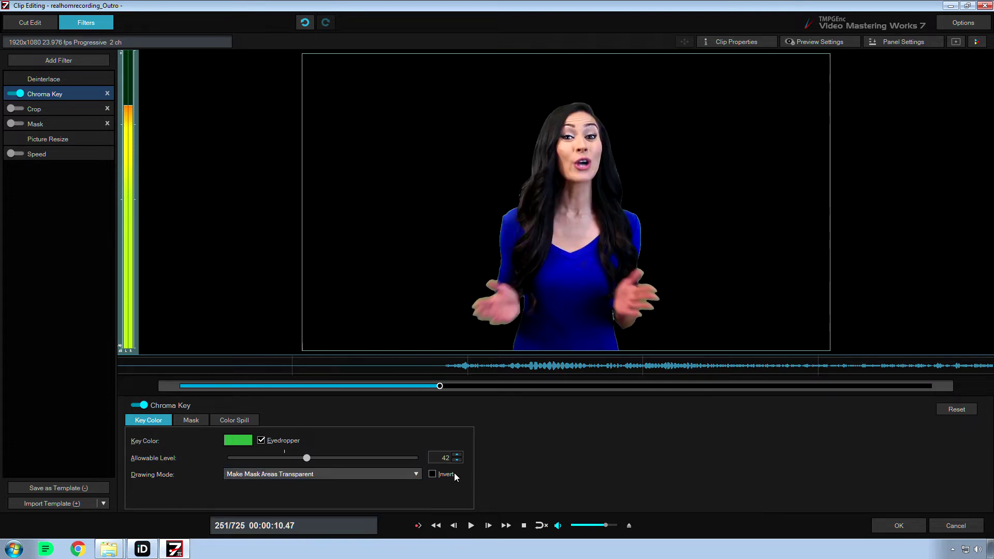
- Try the Display Mask Areas in Grayscale drawing mode and switch back to Make Mask Areas Transparent
key("alt+Down")
key("Down")
key("Return")
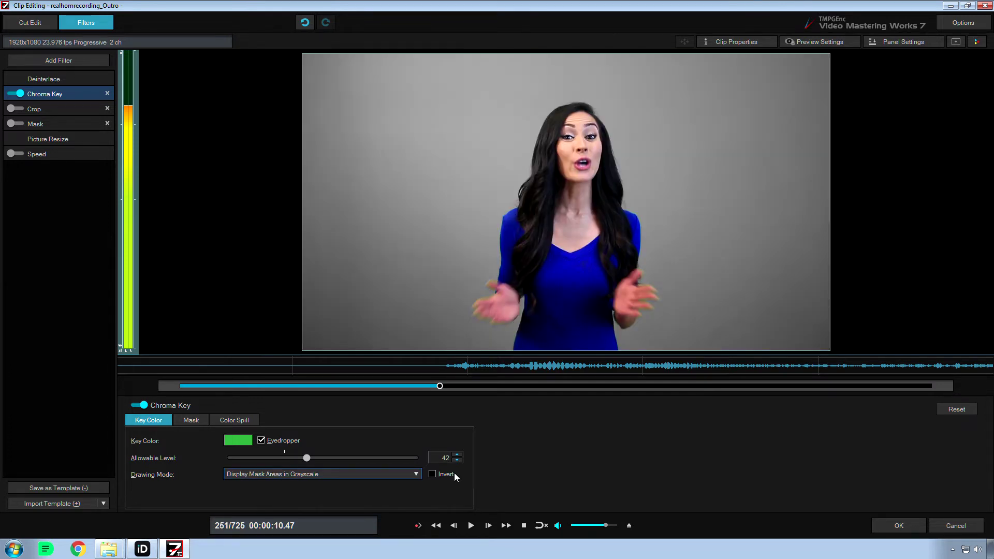
key("Up")
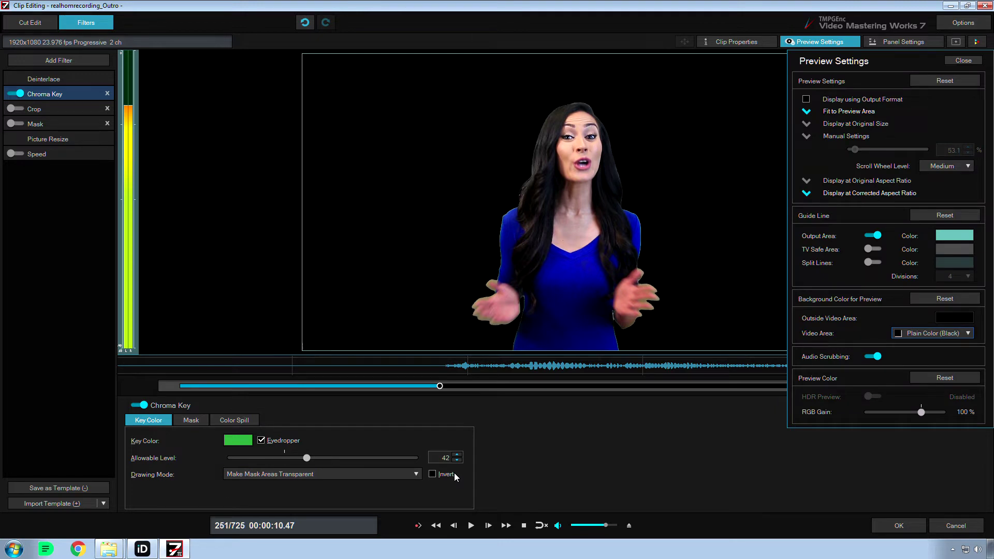
- Set the preview background of the video area to Checkered (White) in the preview settings
key("alt+Down")
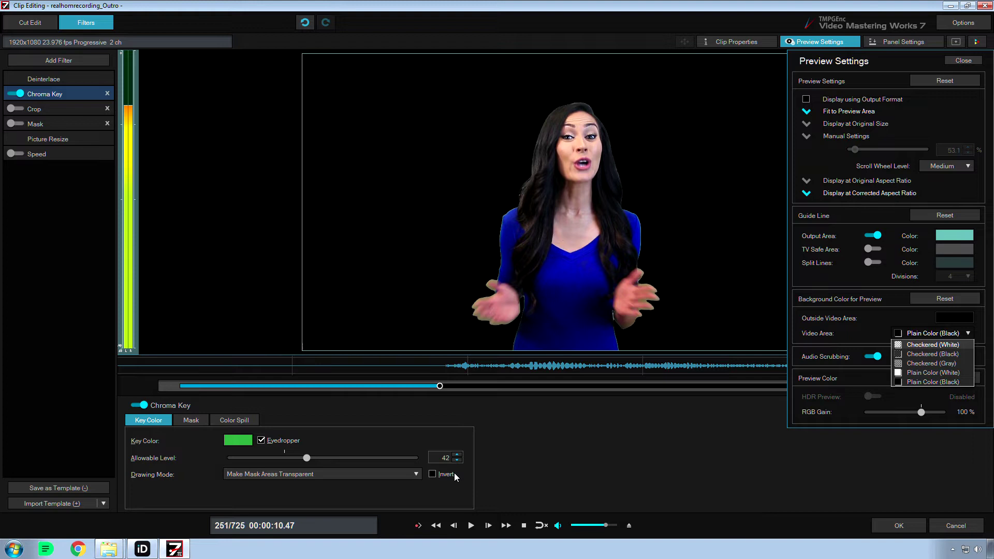
key("Escape")
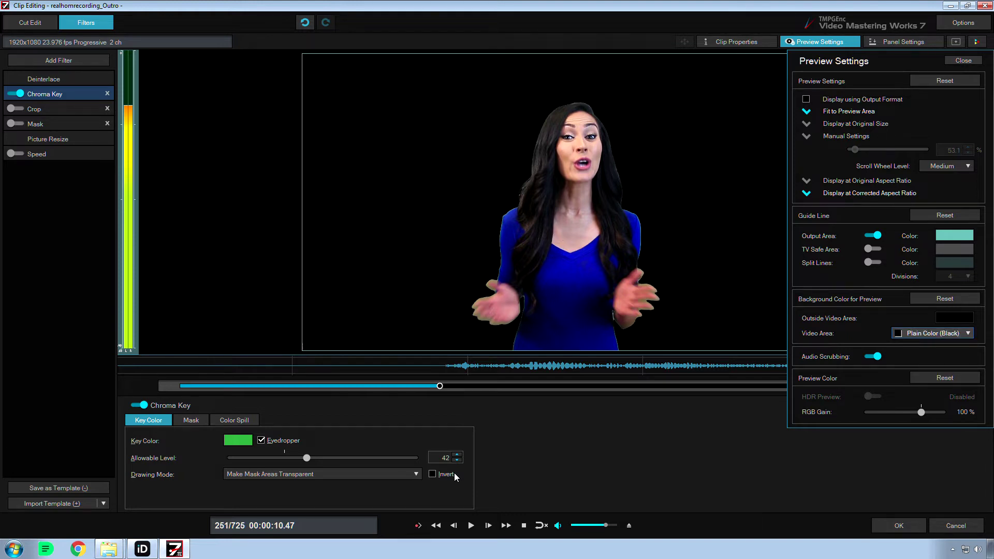
key("alt+Down")
key("Up")
key("Up")
key("Up")
key("Up")
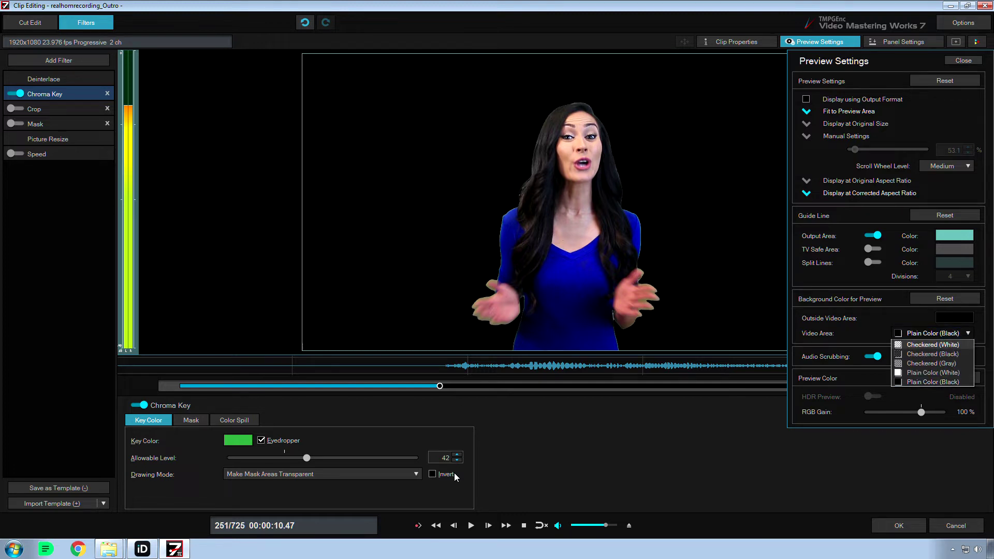
key("Return")
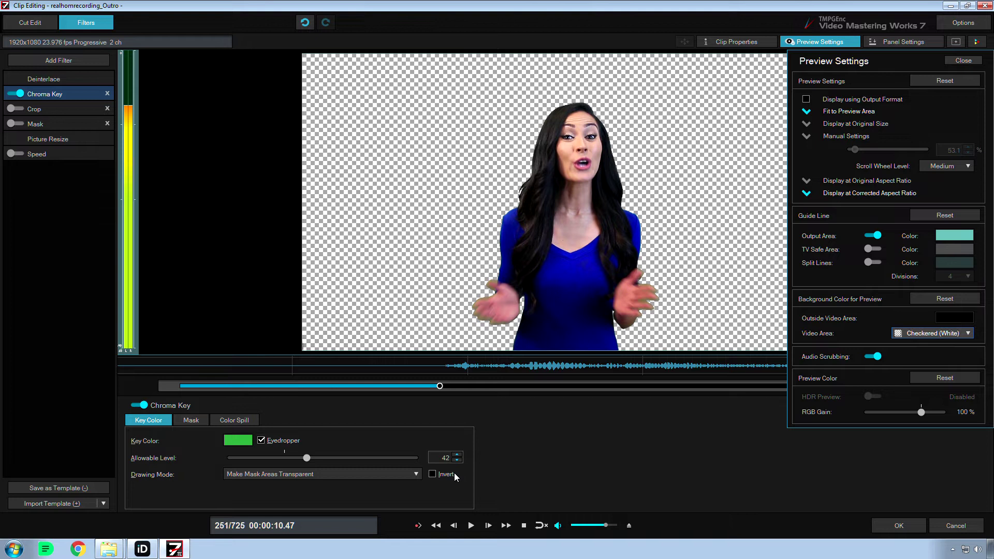
- Try the Checkered (Black) and Plain Color (Black) preview backgrounds and settle on Plain Color (White) for the video area
key("Down")
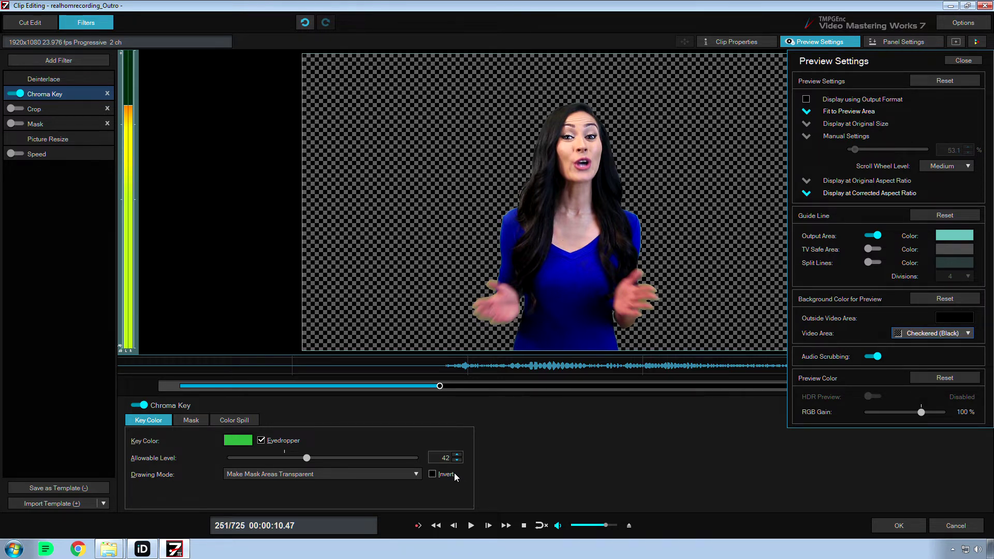
key("Down")
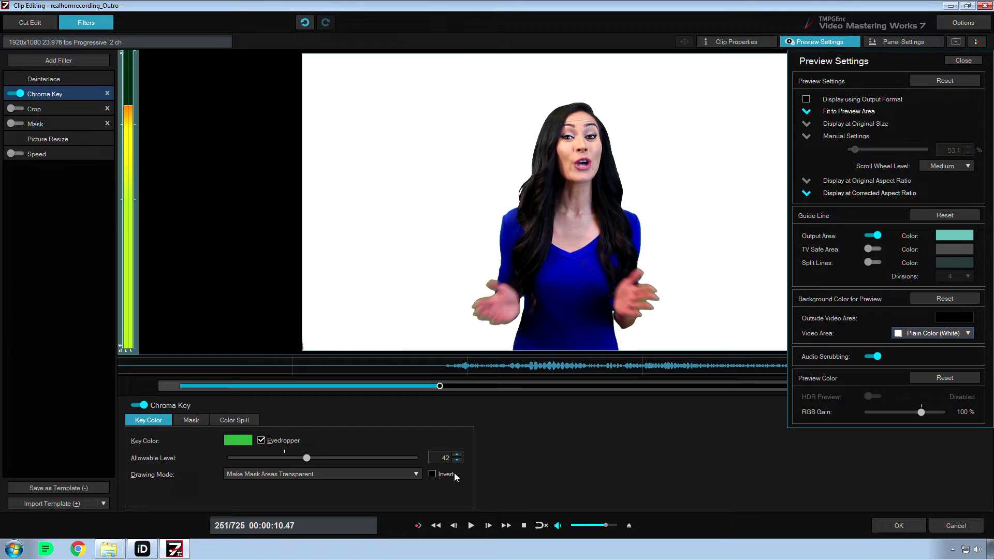
key("Down")
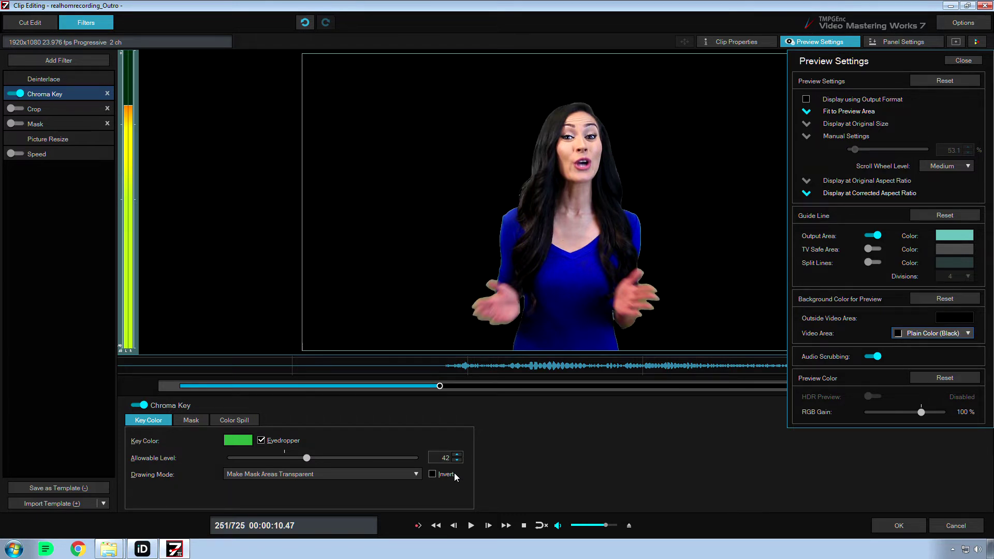
key("Up")
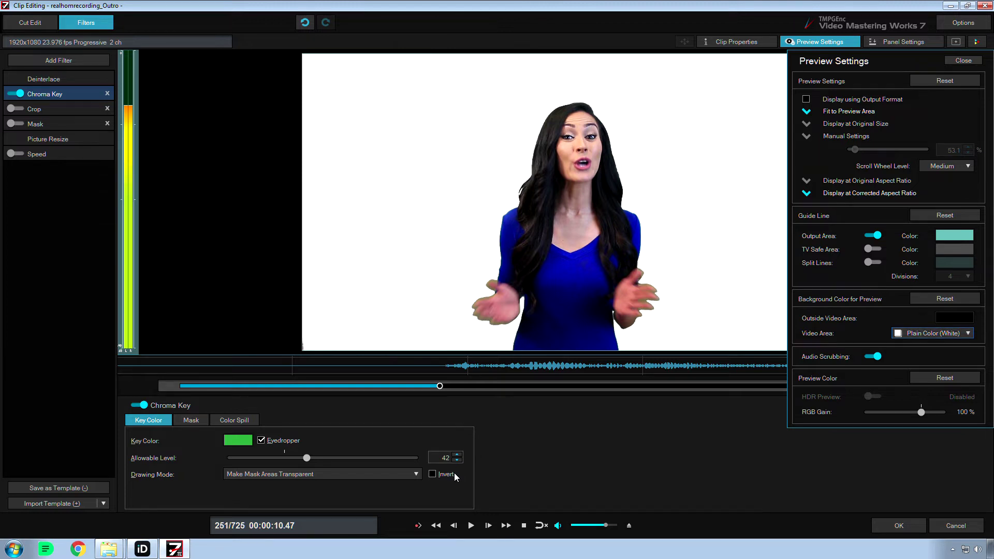
- Examine the clip's video and audio properties, and return to the project's clip list
key("alt+Return")
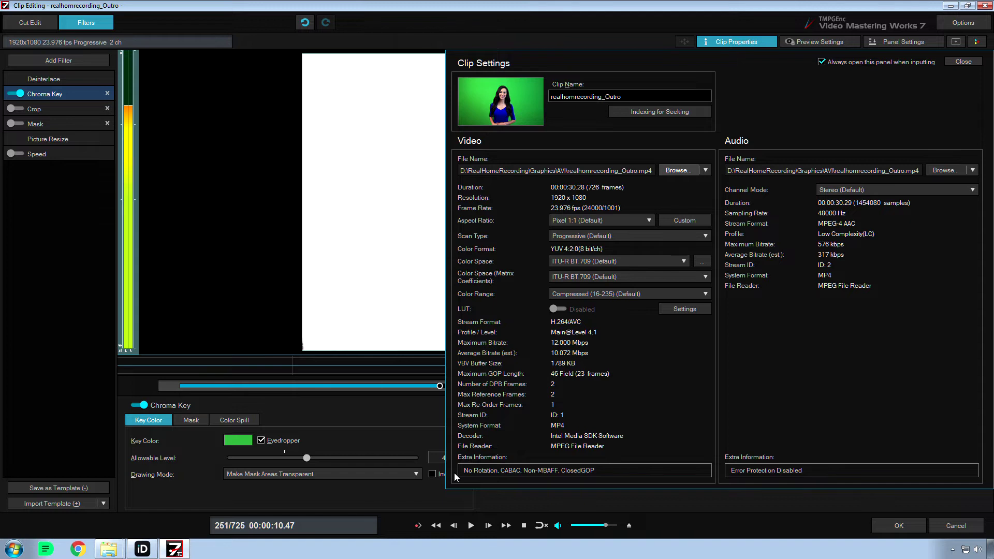
key("Return")
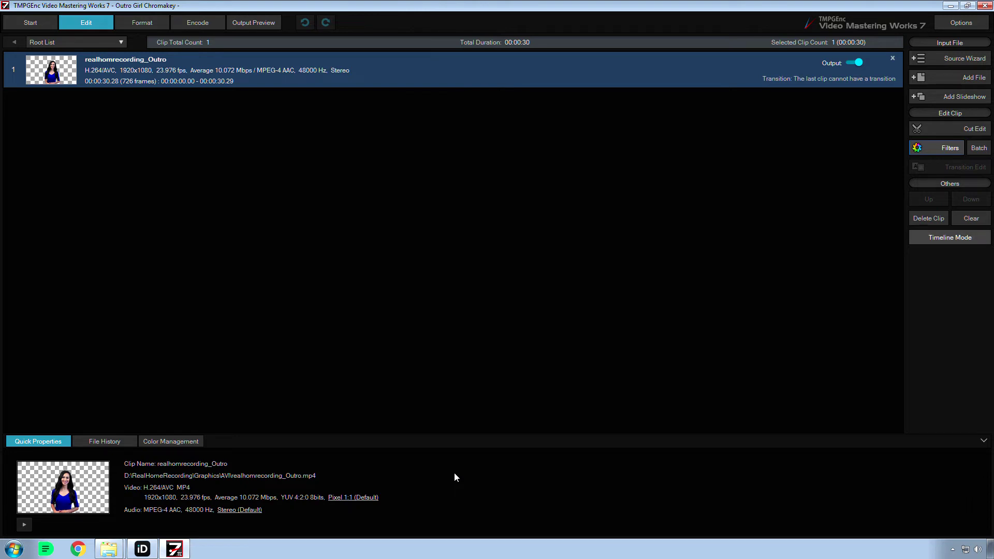
- Switch the project to timeline mode and choose Set by Clip Characteristics as the timeline format method
left_click(949, 237)
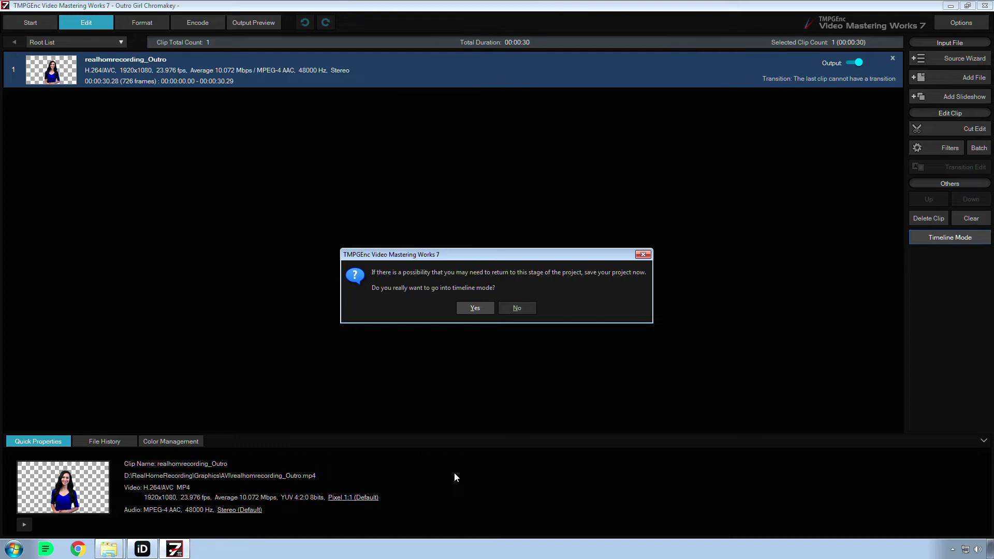
key("Return")
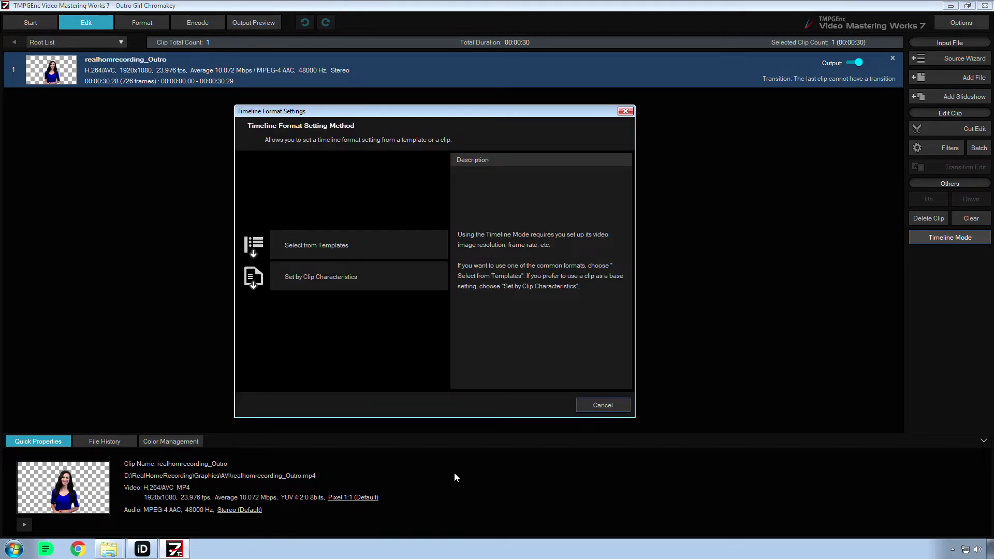
key("Down")
key("Up")
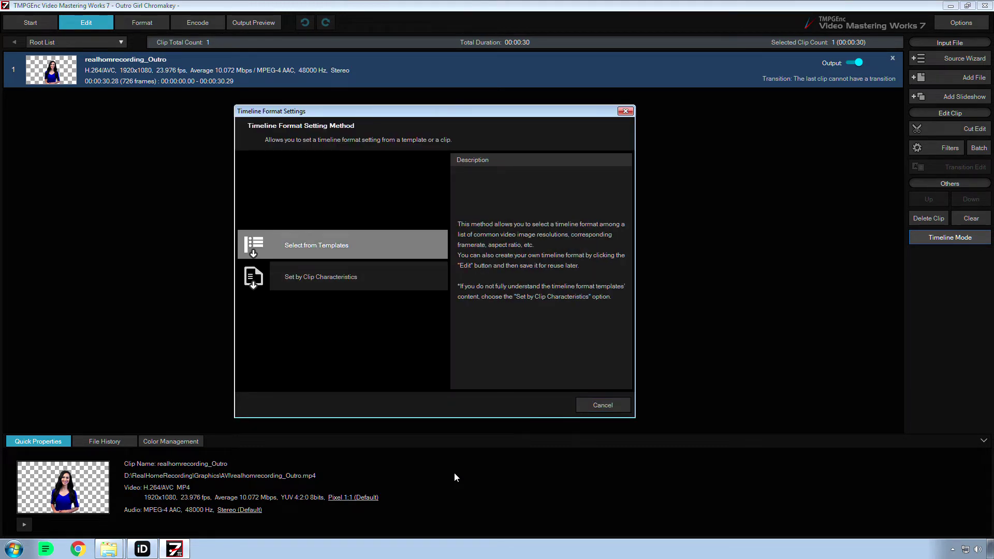
key("Down")
key("Up")
key("Down")
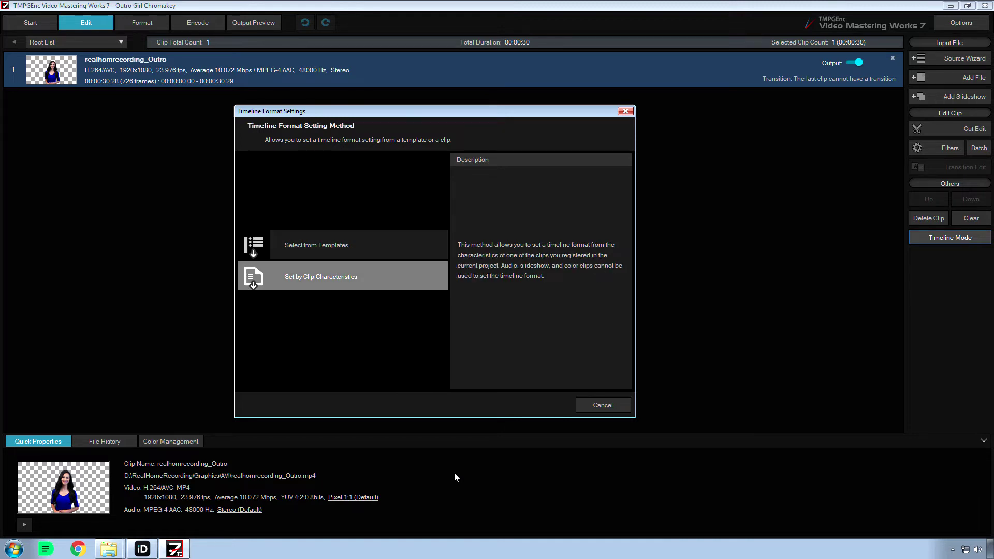
key("Return")
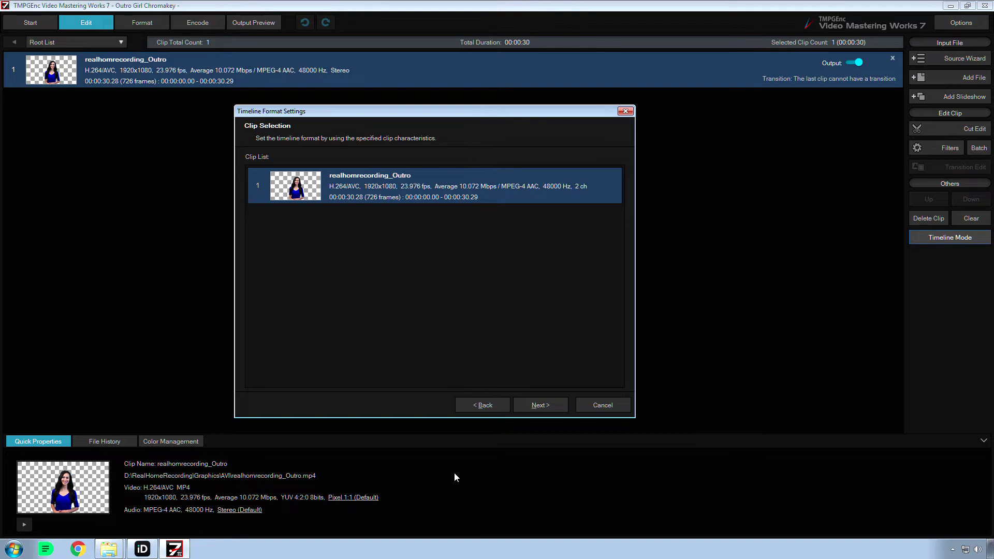
- Base the timeline on the realhomrecording_Outro clip and accept the 1920 x 1080, 23.976 fps format with Top Field First
key("Return")
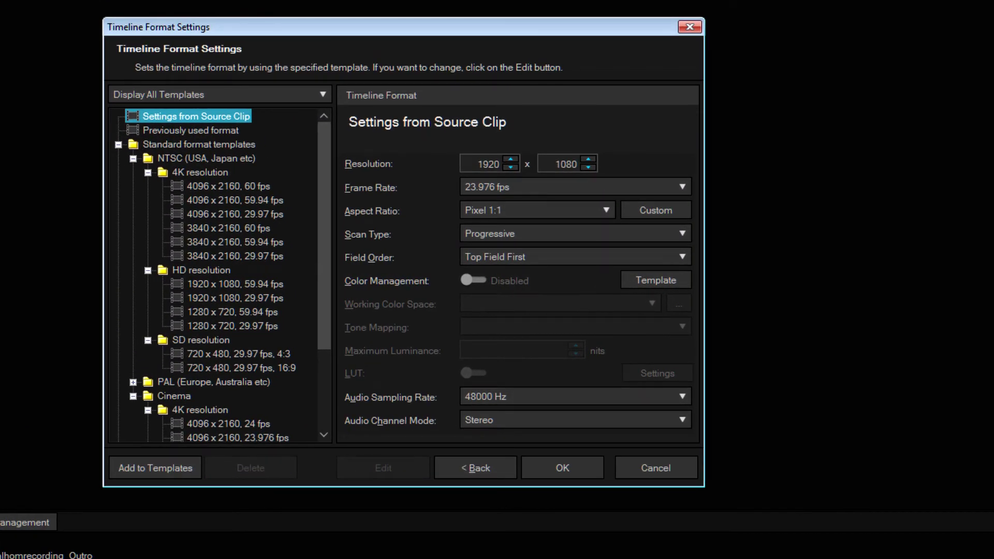
left_click(576, 257)
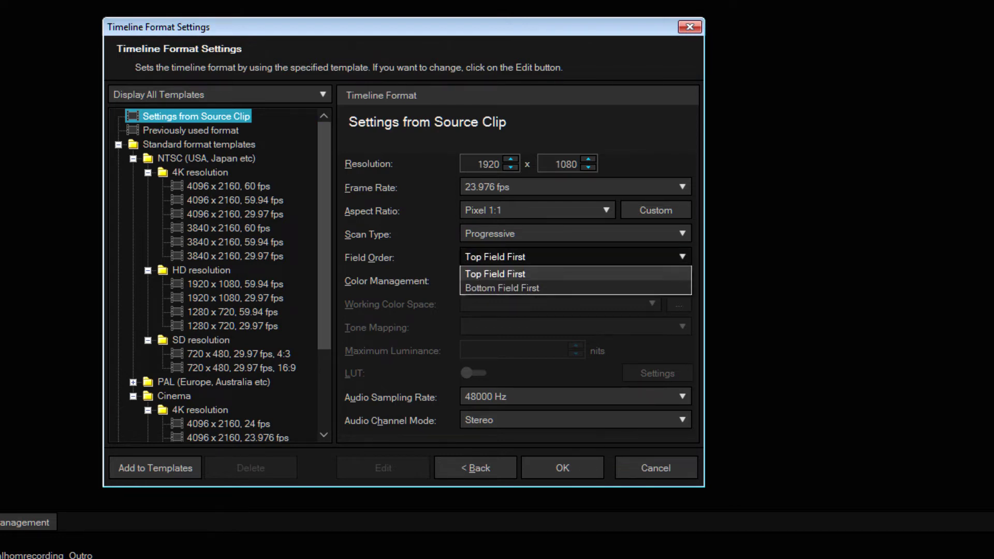
left_click(575, 257)
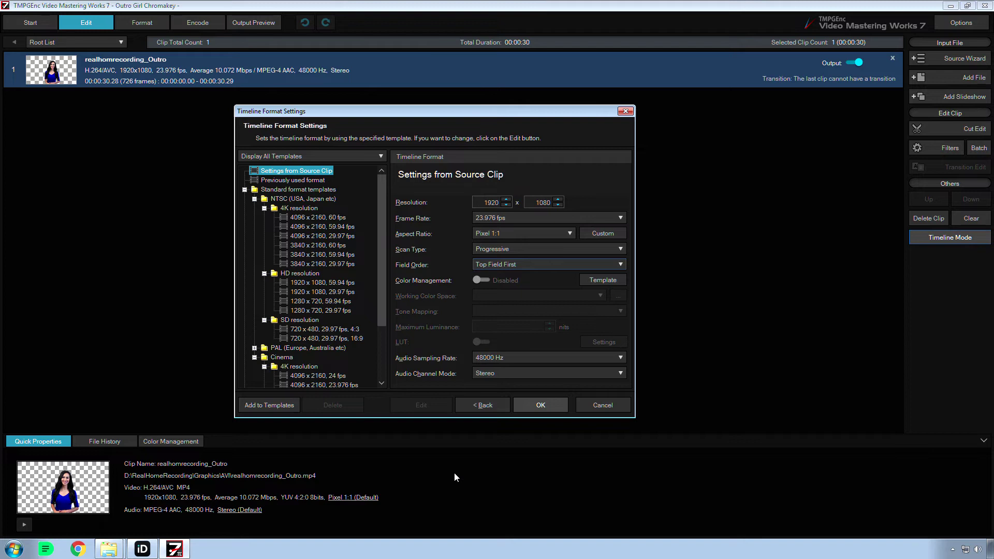
key("Return")
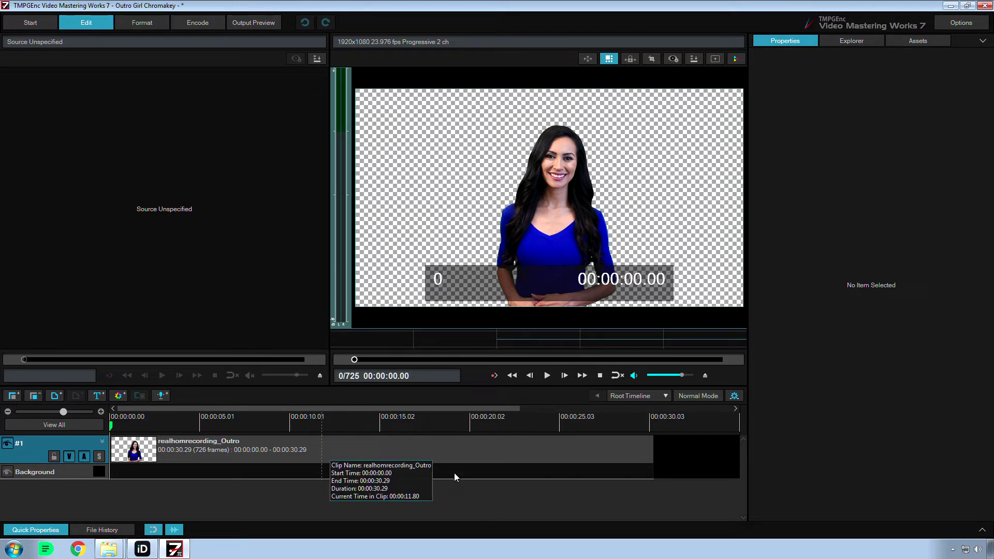
- Select the outro clip on the timeline and add a Blur filter layer
left_click(454, 476)
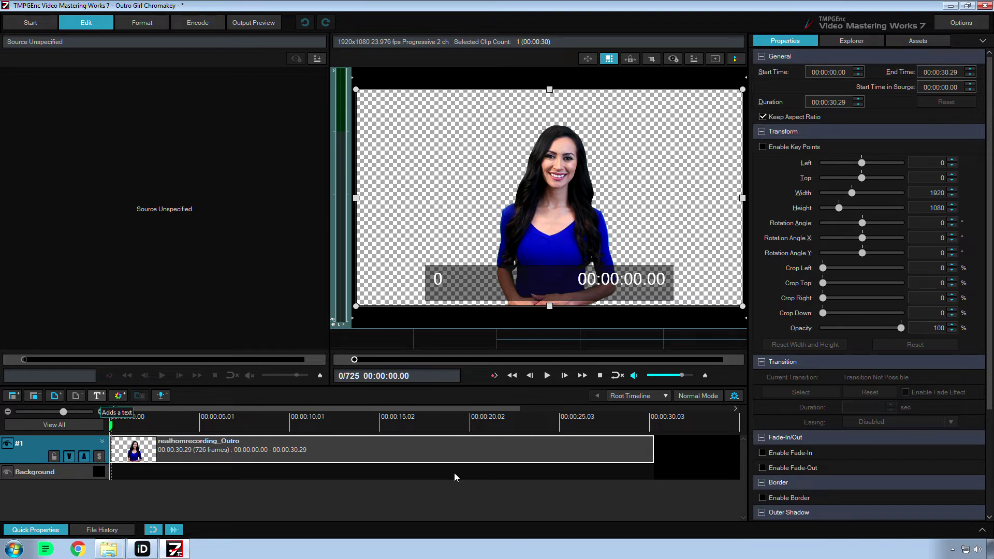
left_click(119, 395)
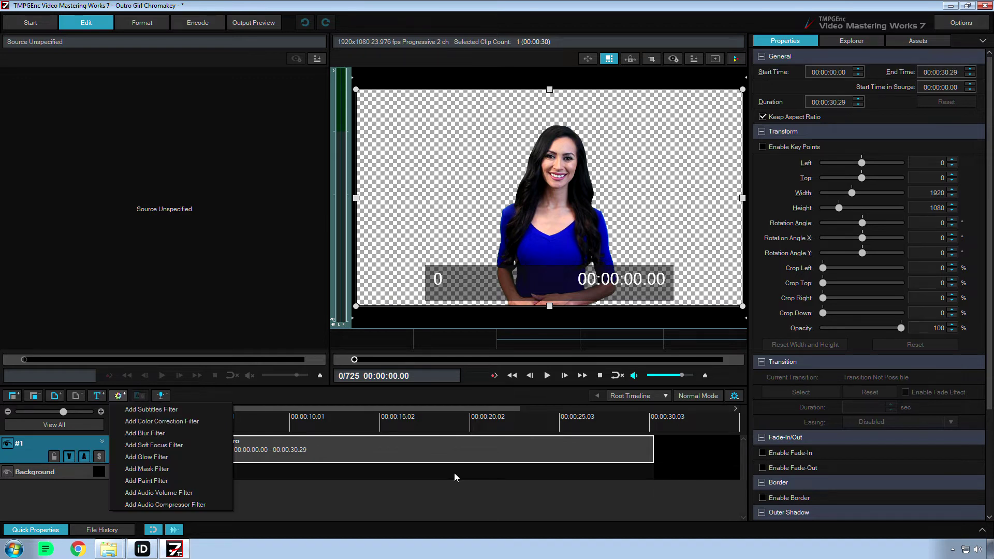
key("Down")
key("Down")
key("Down")
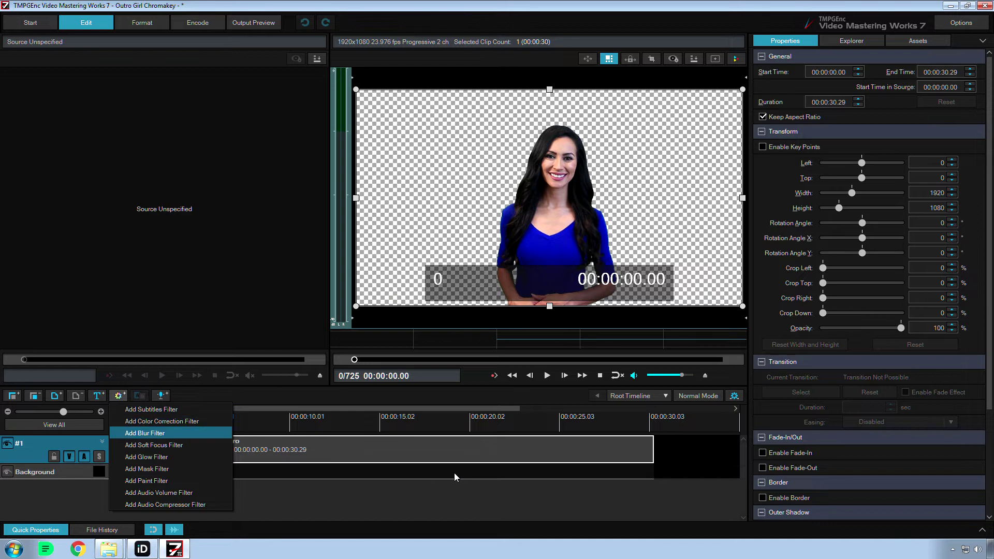
key("Return")
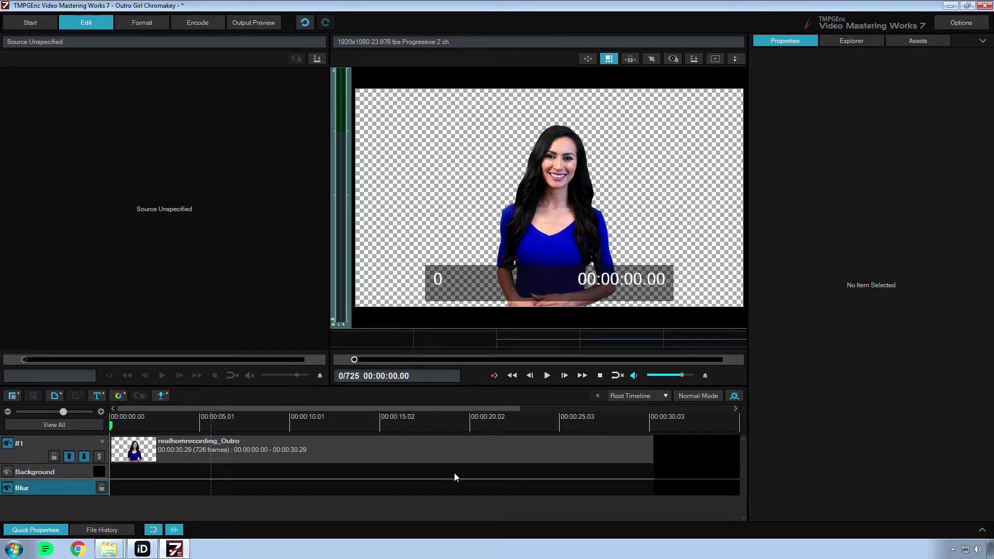
- Add a blur segment to the Blur layer starting at 00:00:06.30
left_click(221, 421)
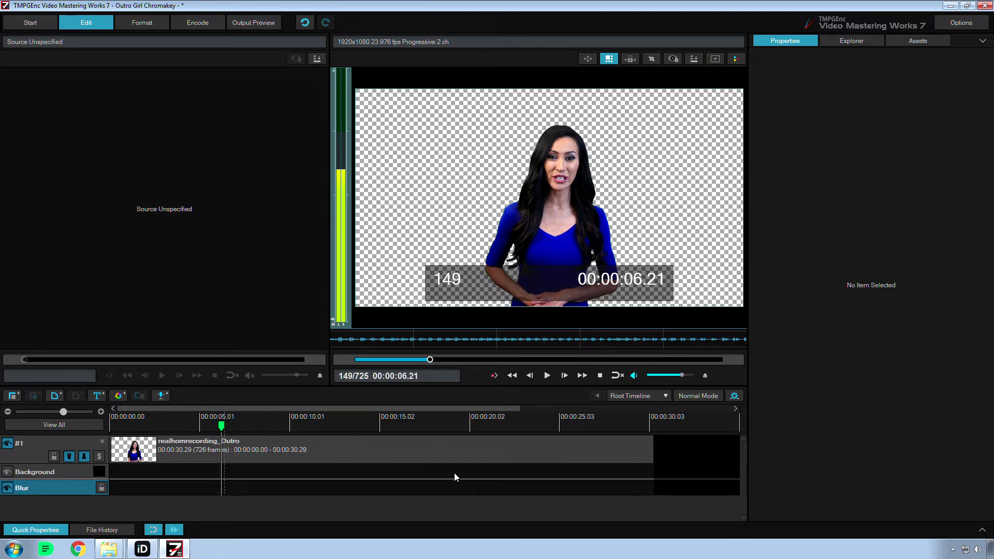
right_click(222, 444)
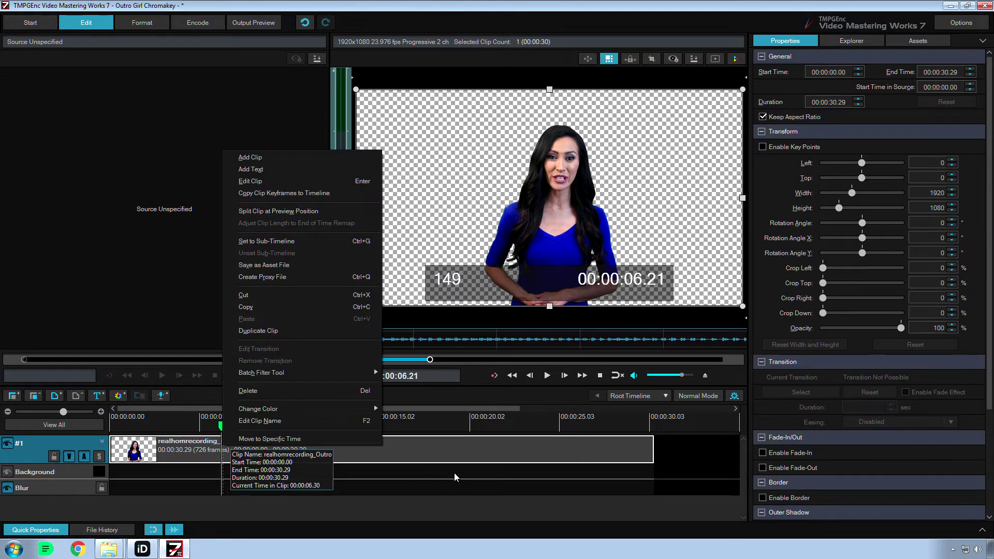
left_click(454, 476)
right_click(455, 476)
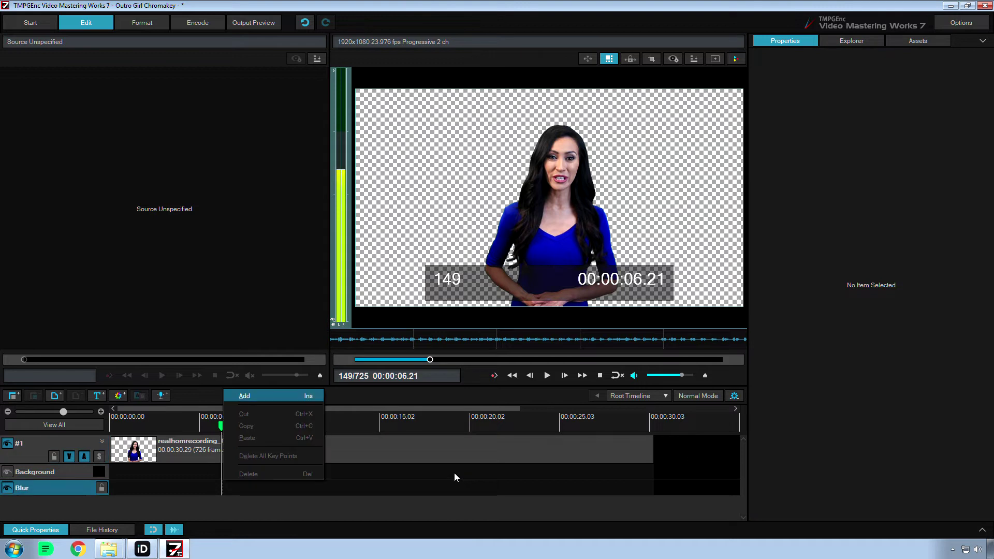
key("Return")
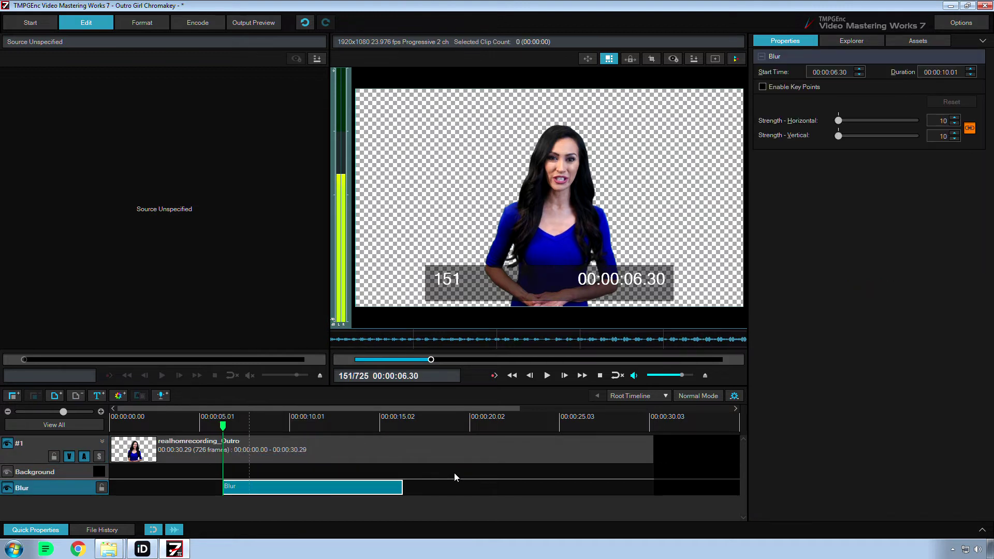
- Preview the blur segment at 00:00:09.18, raising its horizontal and vertical strength to 351 and bringing both down to 0
left_click(455, 477)
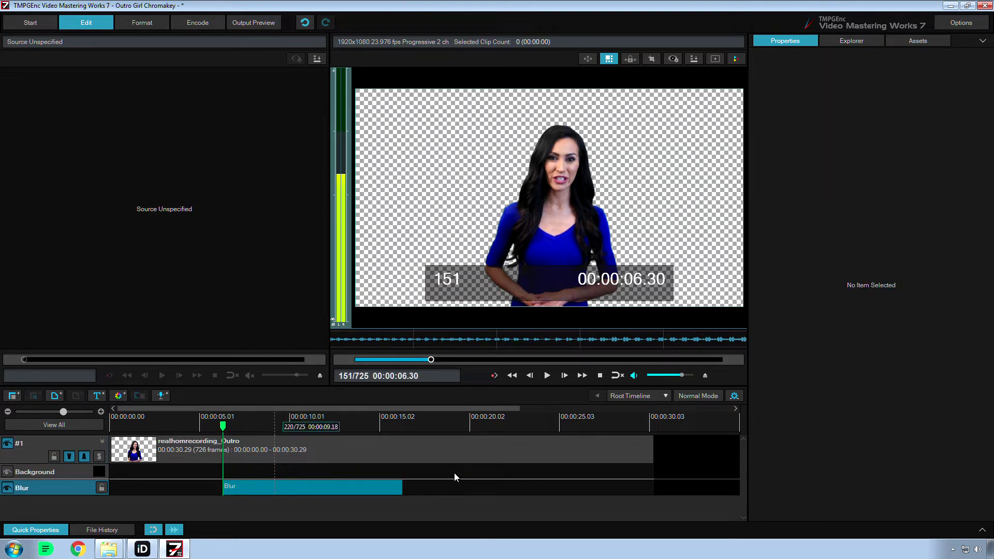
left_click(455, 476)
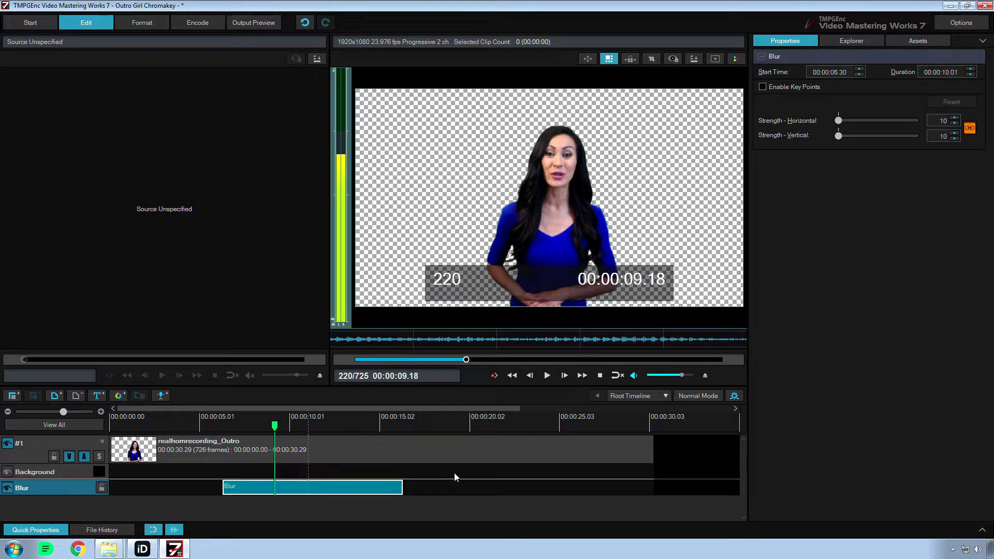
mouse_move(838, 121)
left_mouse_down()
mouse_move(915, 121)
mouse_move(838, 120)
mouse_move(864, 121)
left_mouse_up()
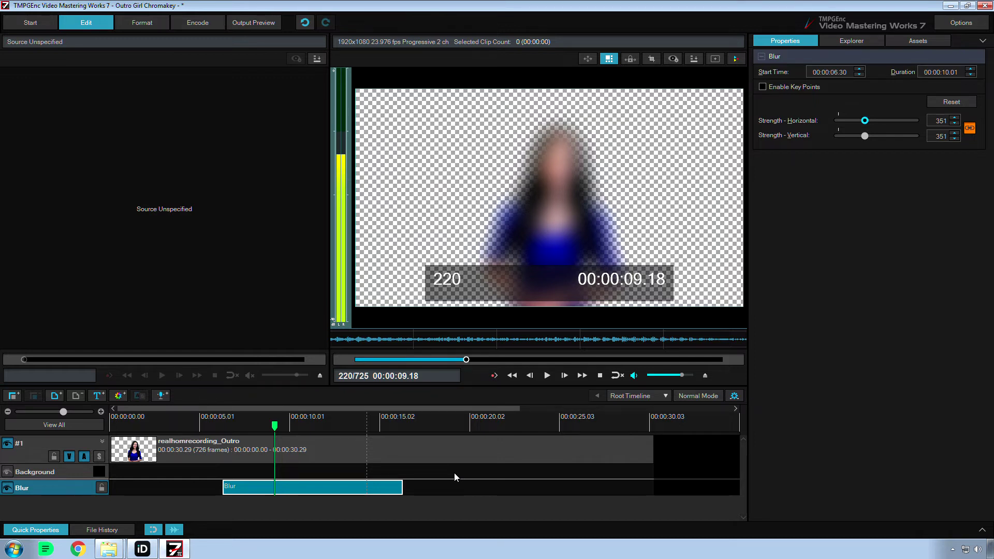
left_click_drag(865, 120, 837, 120)
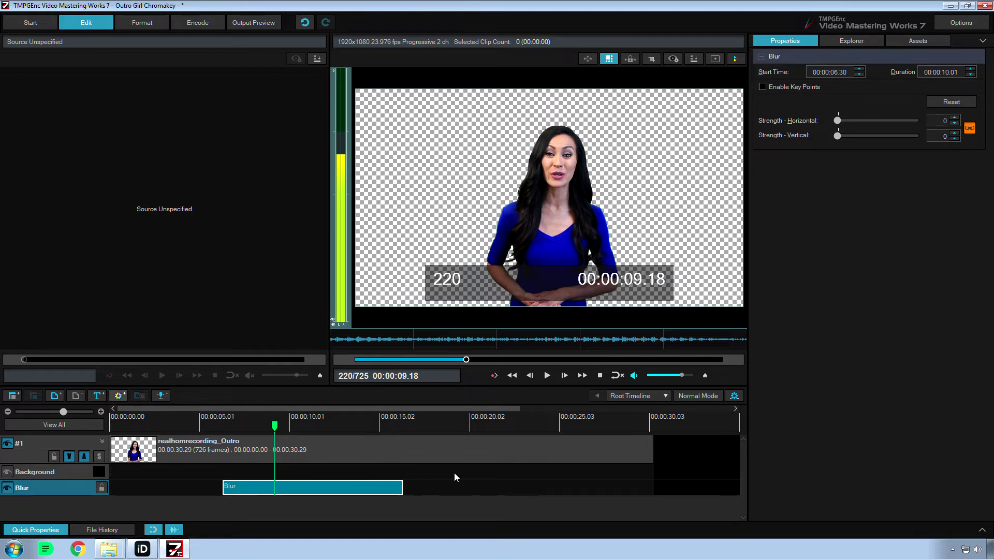
- Add a Color Correction filter starting at 00:00:09.18 and set its RGB luminance to R -11, G -45 and B -278.46
left_click(118, 394)
left_click(162, 421)
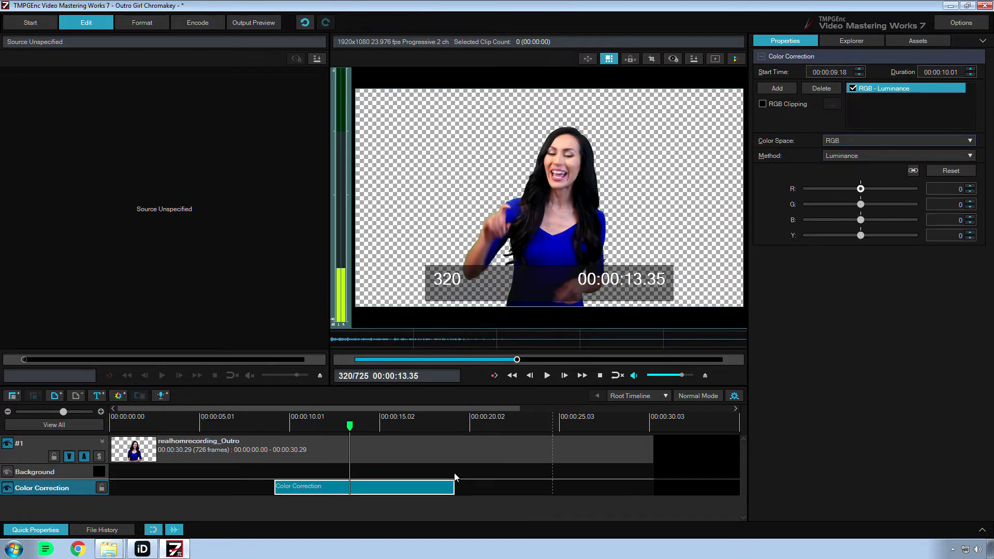
left_click_drag(860, 188, 834, 189)
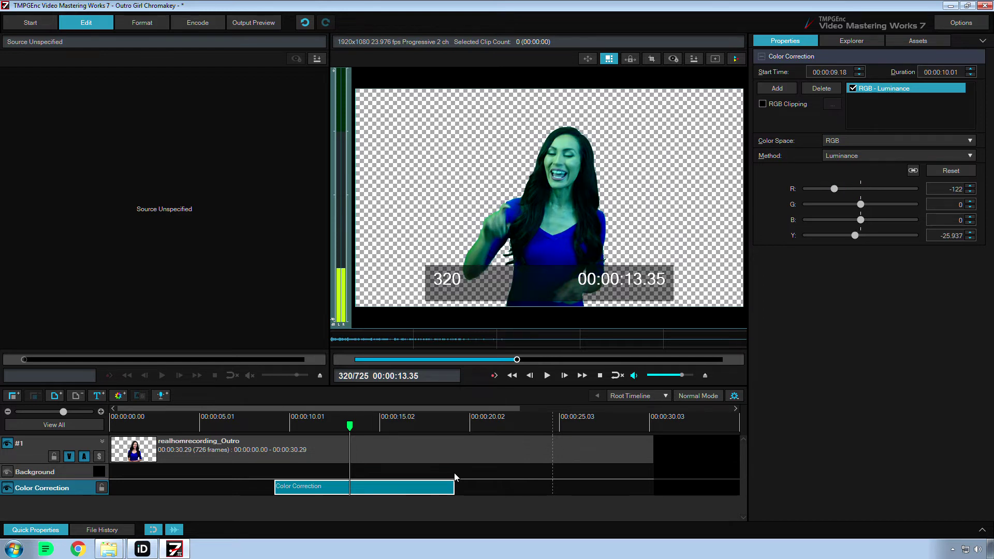
mouse_move(834, 189)
left_mouse_down()
mouse_move(805, 188)
mouse_move(885, 204)
mouse_move(869, 220)
mouse_move(805, 219)
left_mouse_up()
mouse_move(860, 235)
left_mouse_down()
mouse_move(840, 235)
mouse_move(863, 235)
mouse_move(849, 235)
mouse_move(850, 204)
mouse_move(815, 188)
mouse_move(857, 188)
left_mouse_up()
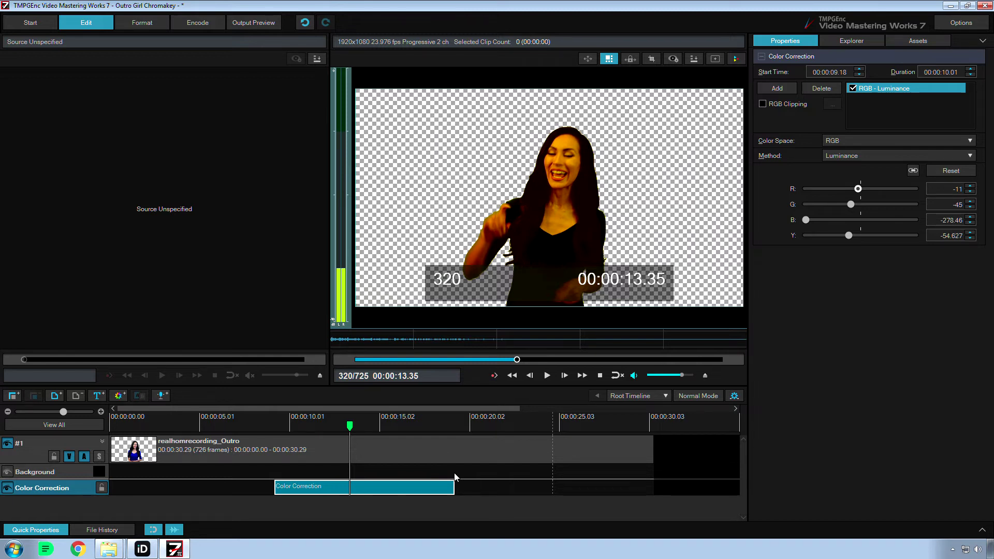
left_click_drag(858, 188, 858, 188)
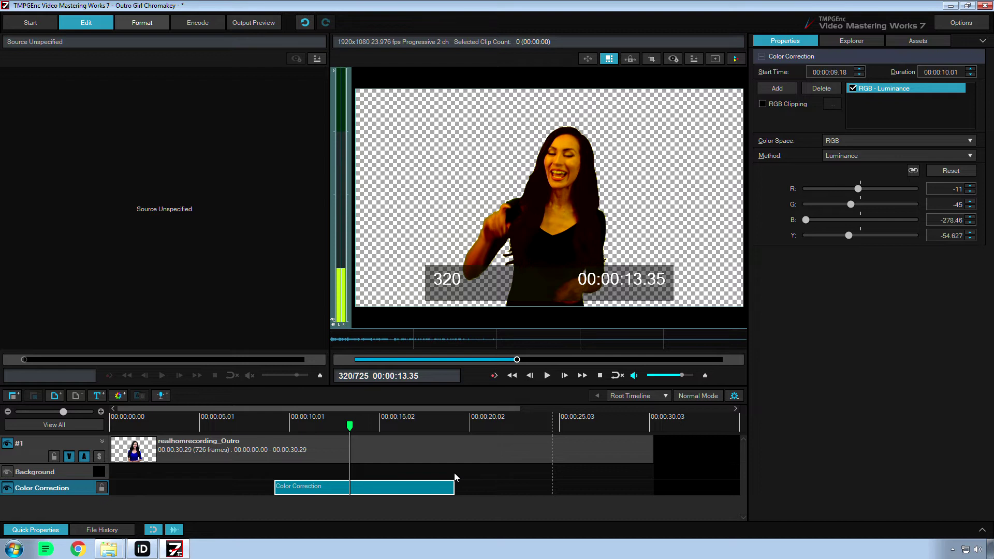
- Open the QuickTime output's video codec settings and change the compression type to Avid DNxHR Codec
key("ctrl+3")
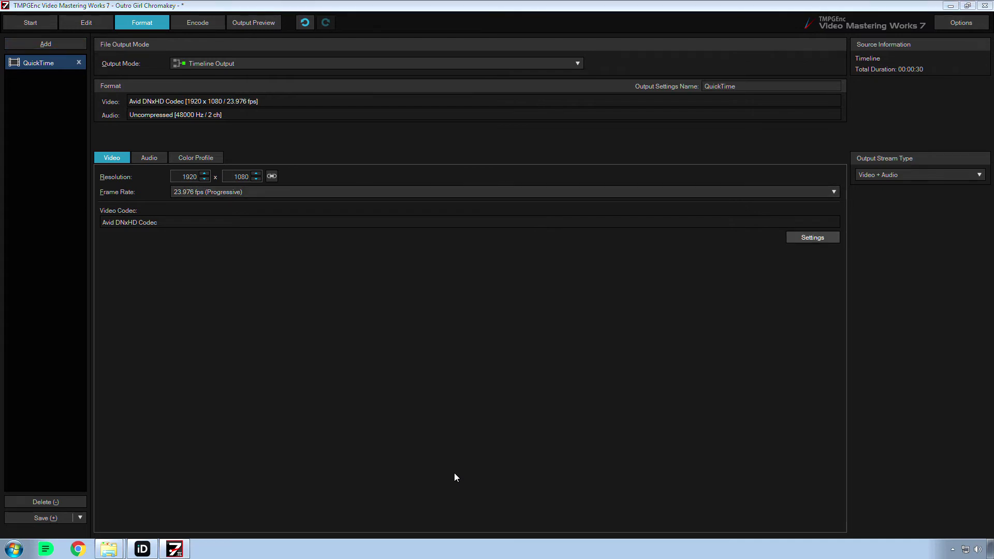
key("Return")
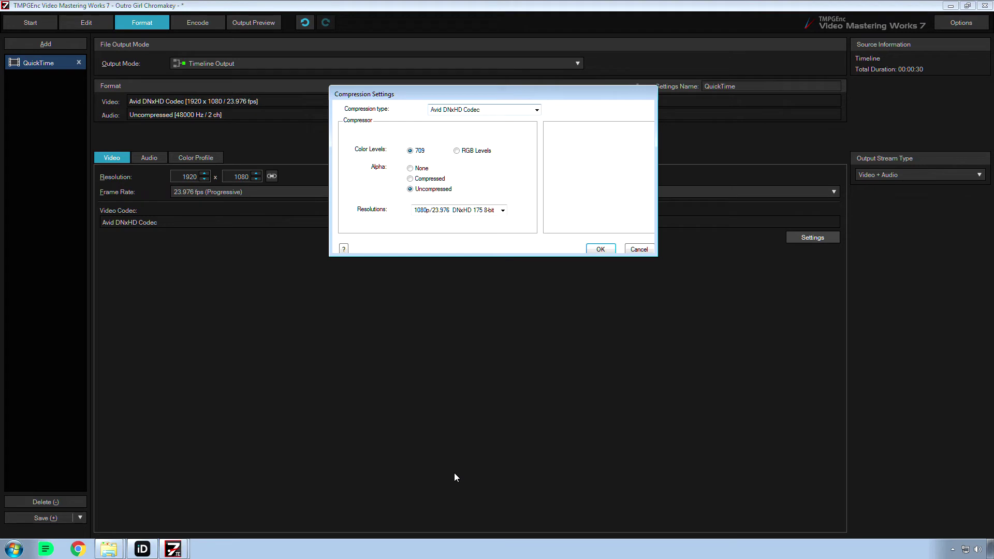
key("alt+Down")
key("Down")
key("Down")
key("Return")
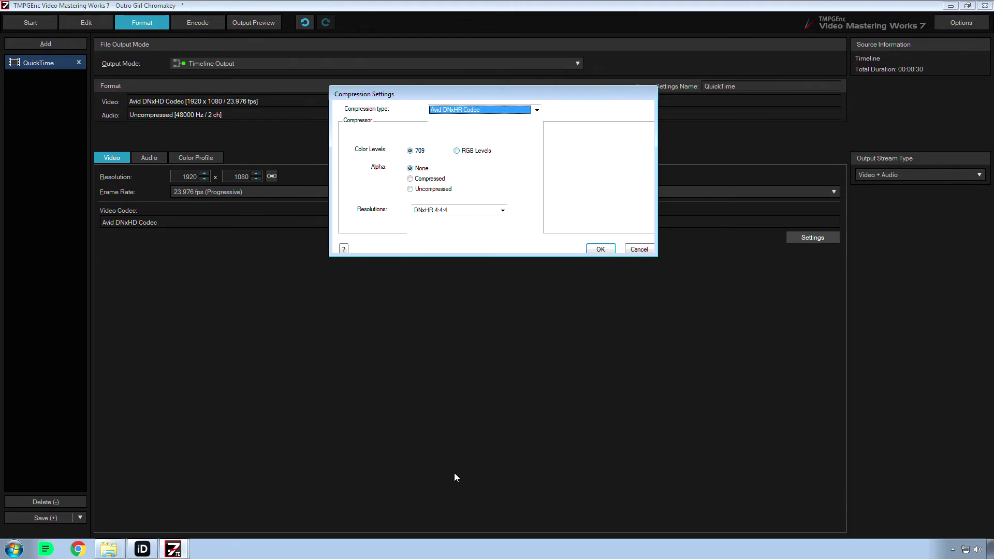
- Set the DNxHR resolution to DNxHR High Quality (8 bit) and accept the compression settings
key("Tab")
key("Tab")
key("Tab")
key("alt+Down")
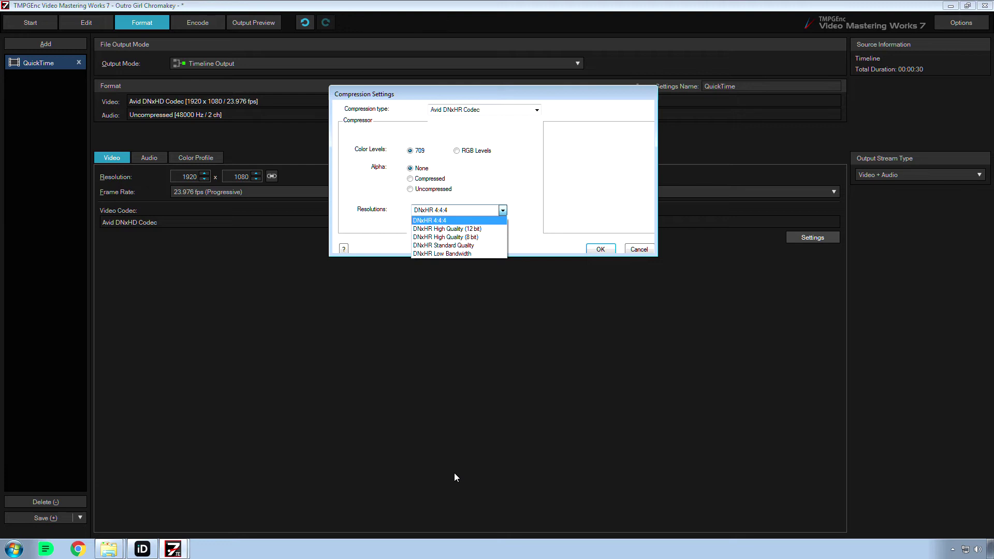
key("Down")
key("Down")
key("Return")
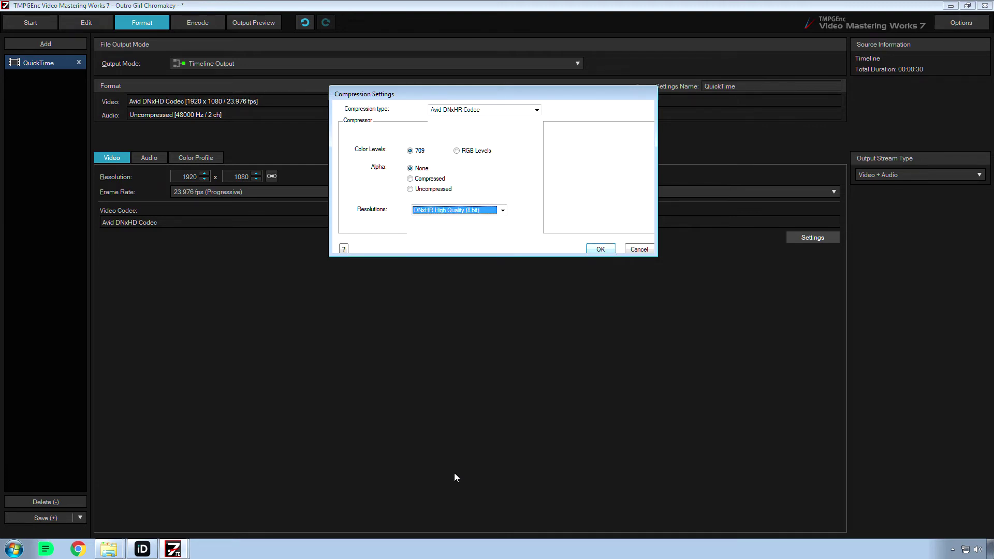
key("Return")
- Review the QuickTime output's sound compressor choices and accept the settings with None kept
key("ctrl+Tab")
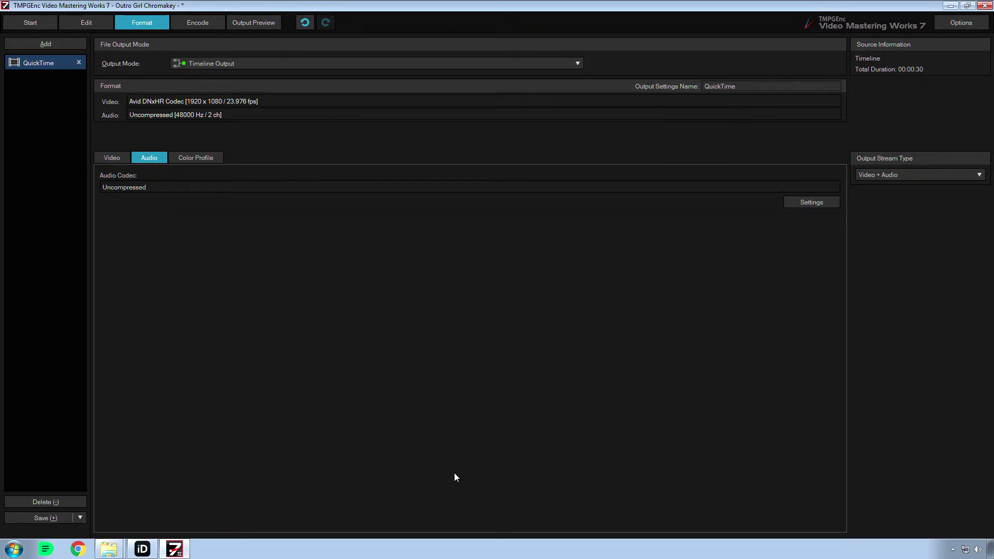
key("Return")
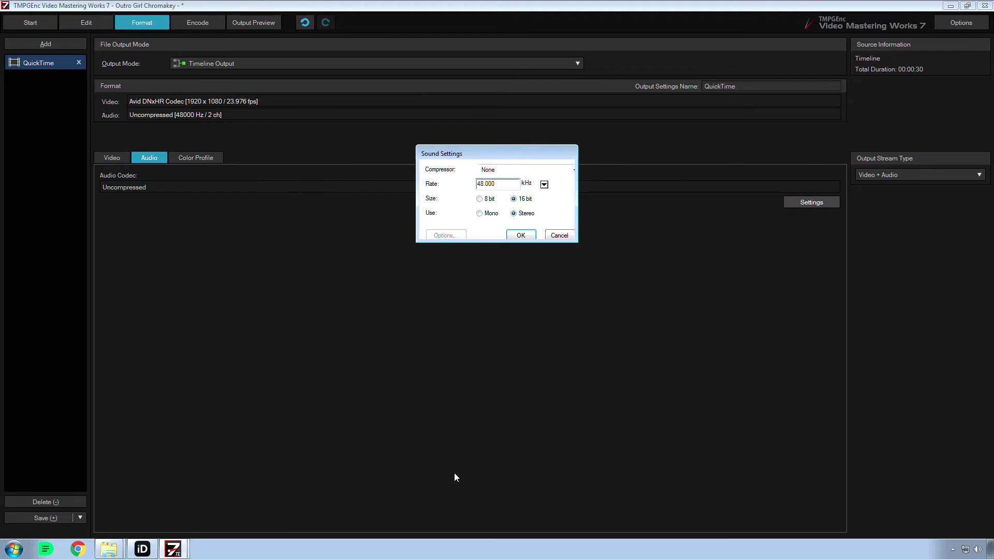
key("alt+Down")
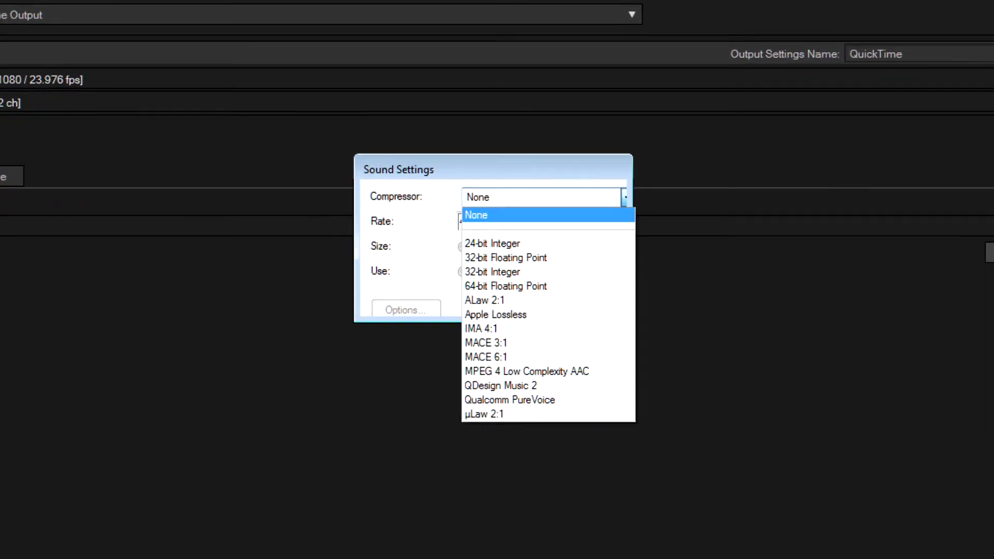
key("Return")
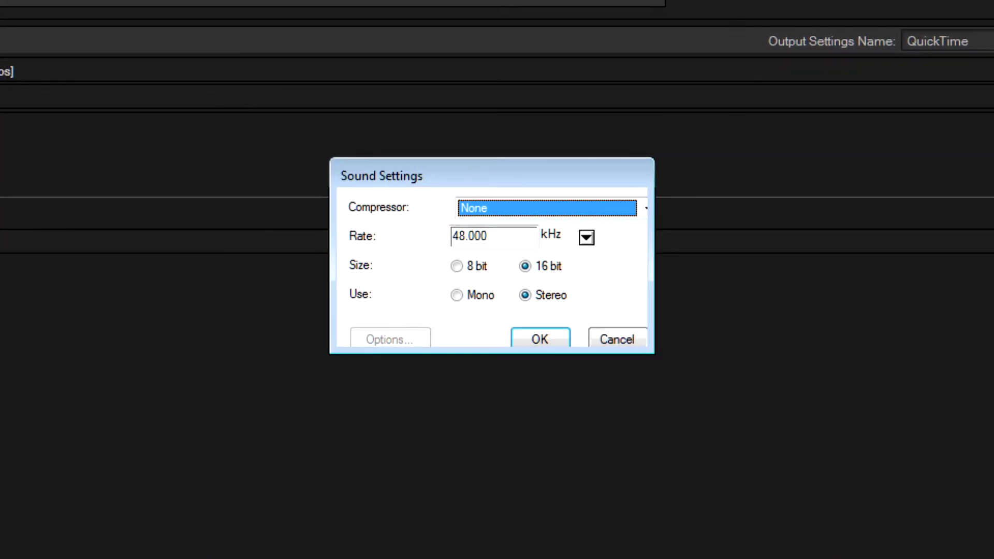
key("Return")
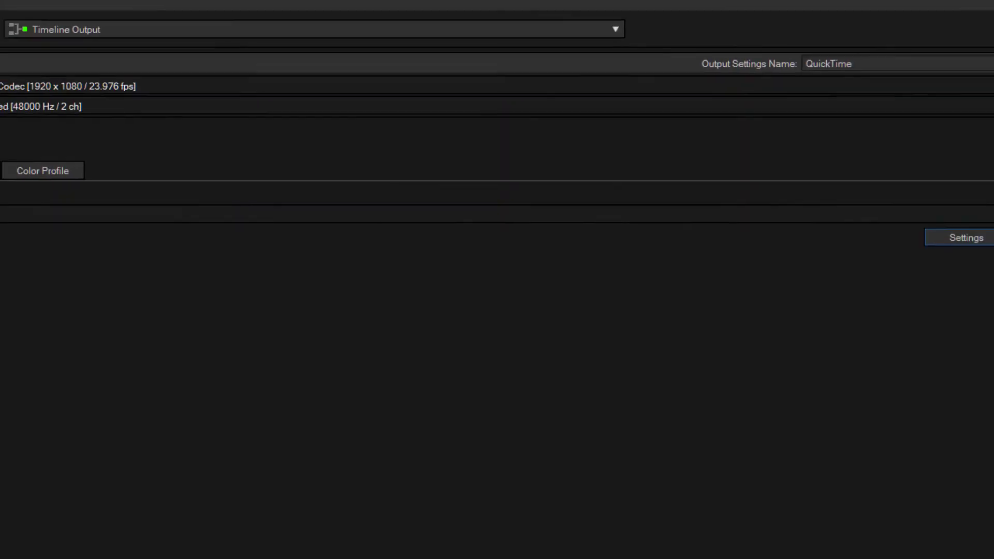
- Add a WebM file output with VP9 as the video stream format
key("alt+a")
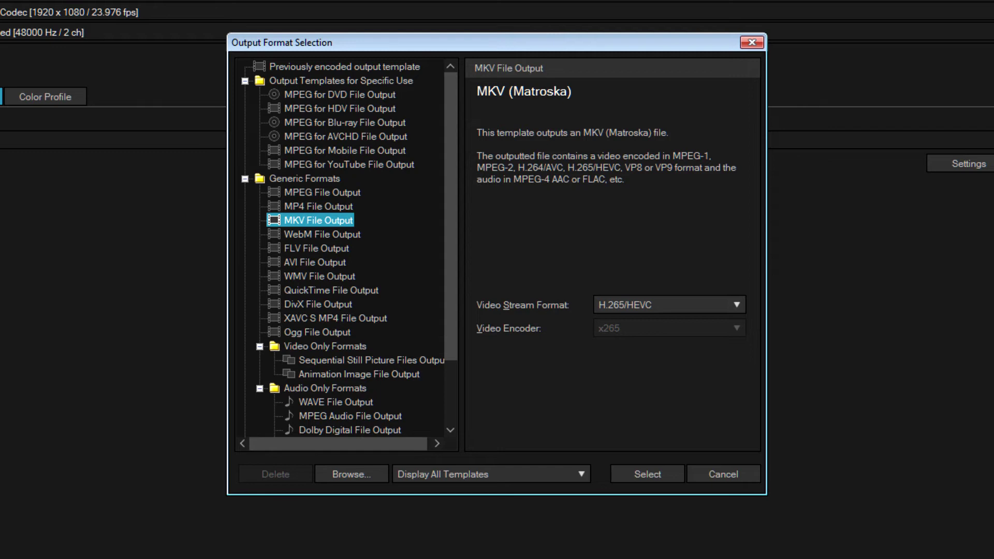
left_click(322, 234)
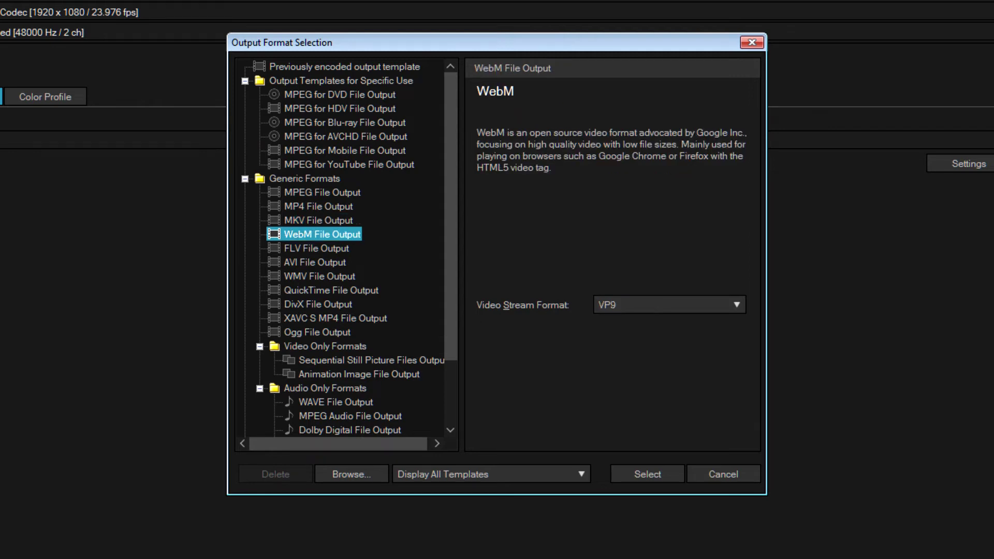
left_click(669, 304)
left_click(610, 323)
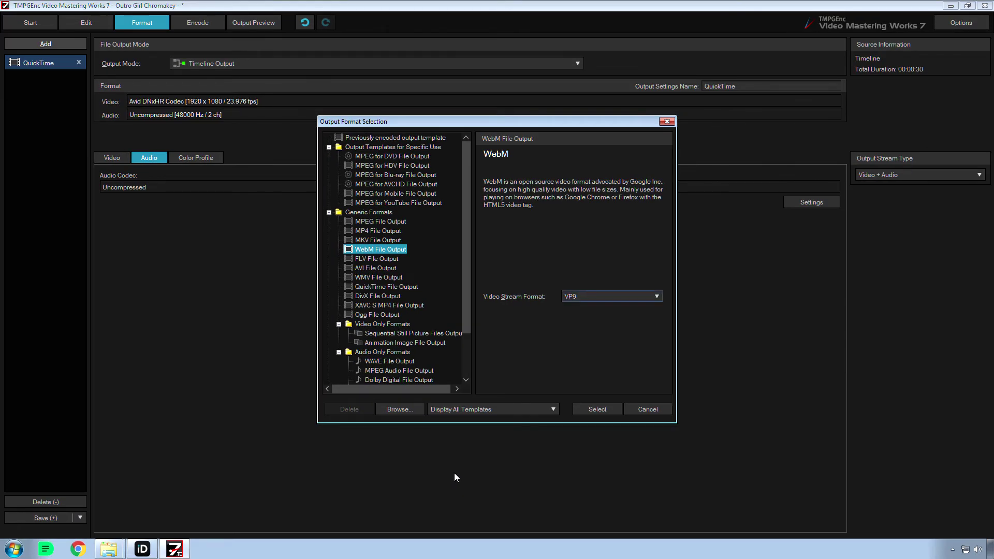
key("Return")
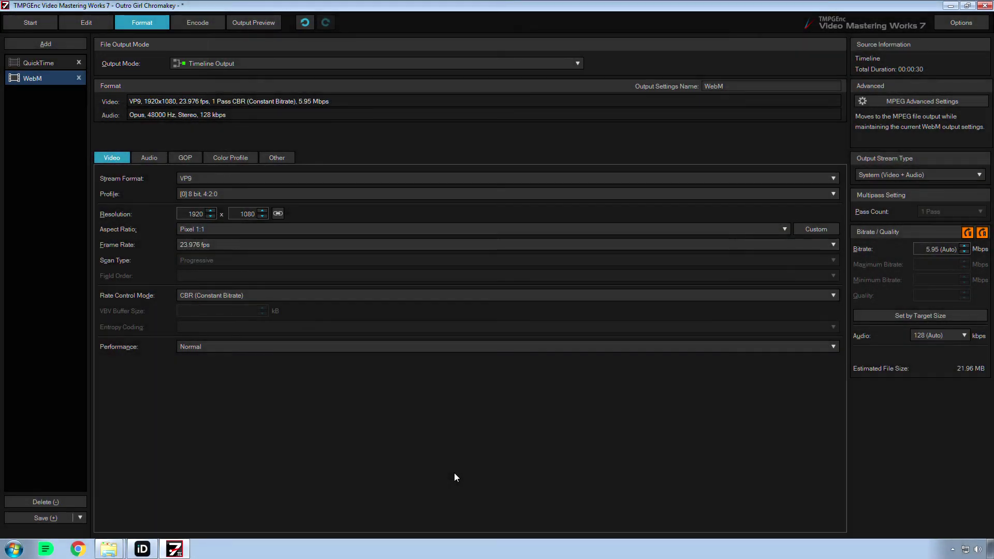
- Set the WebM output's rate control mode to Lossless
key("Tab")
key("alt+Down")
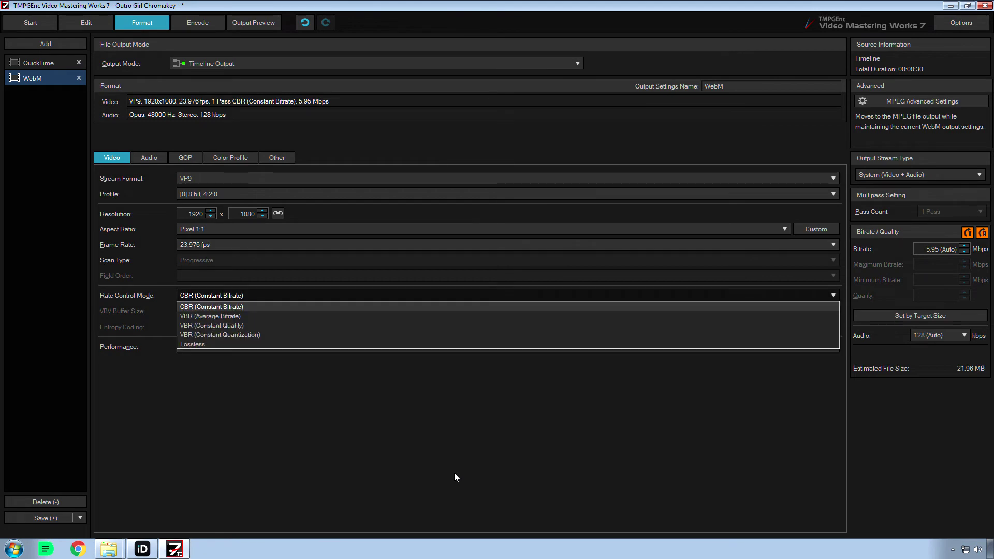
key("Down")
key("Down")
key("Down")
key("Down")
key("Return")
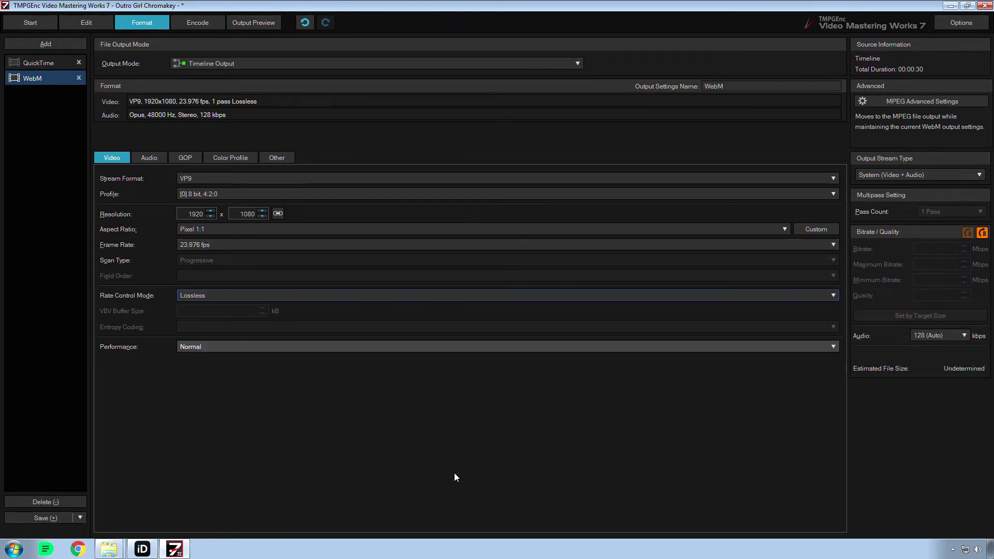
- Examine the performance options for the WebM output and keep Normal
key("Tab")
key("alt+Down")
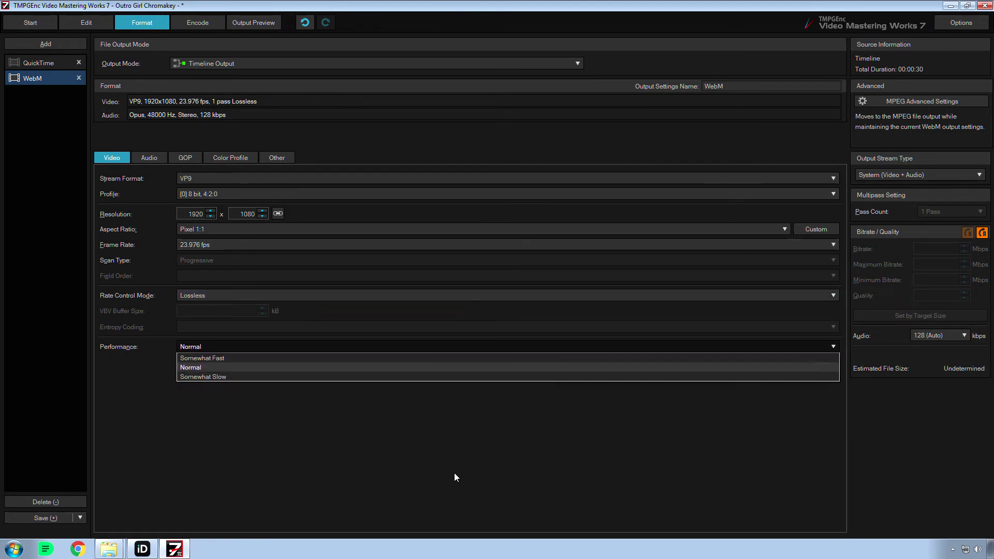
key("Down")
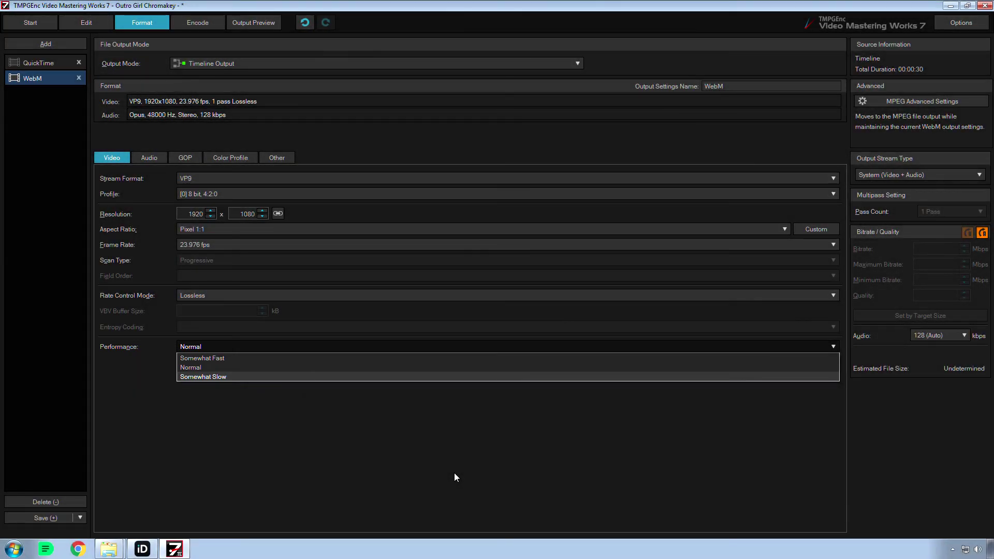
key("Escape")
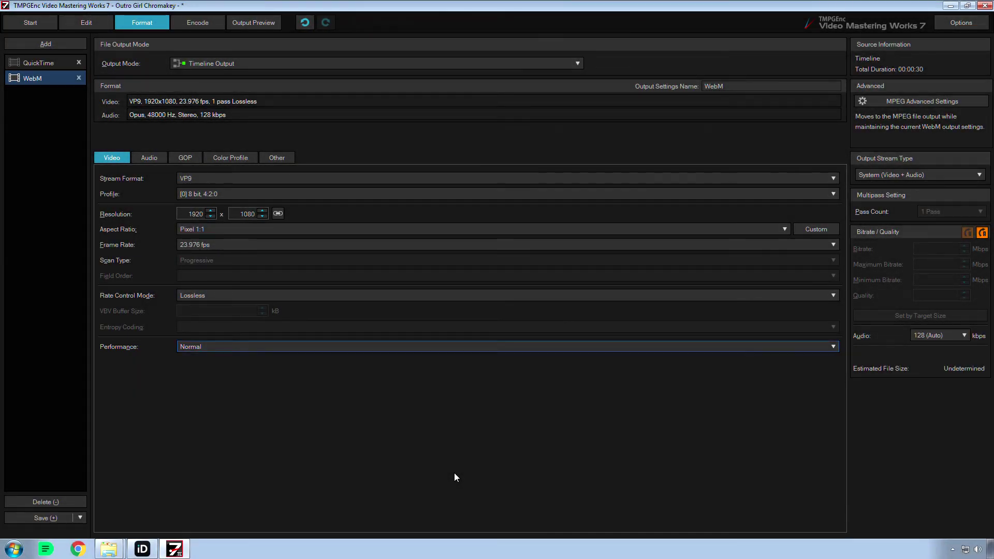
- Add an MKV file output with H.265/HEVC as the video stream format
key("alt+a")
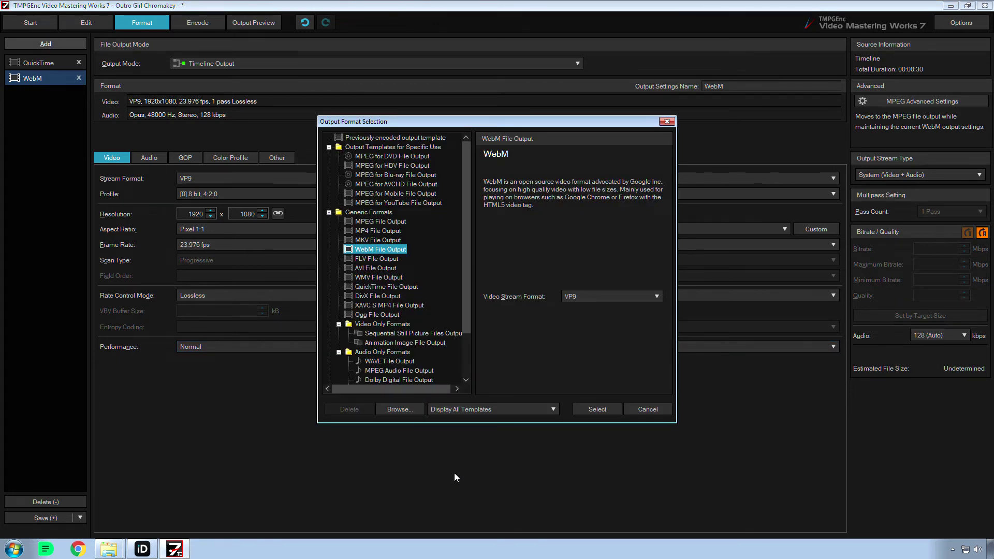
key("Up")
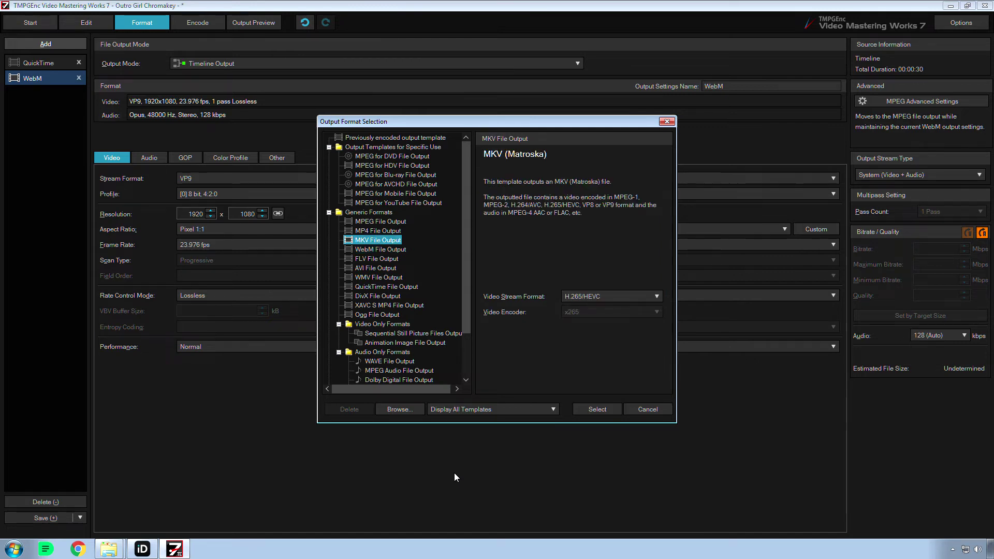
key("alt+Down")
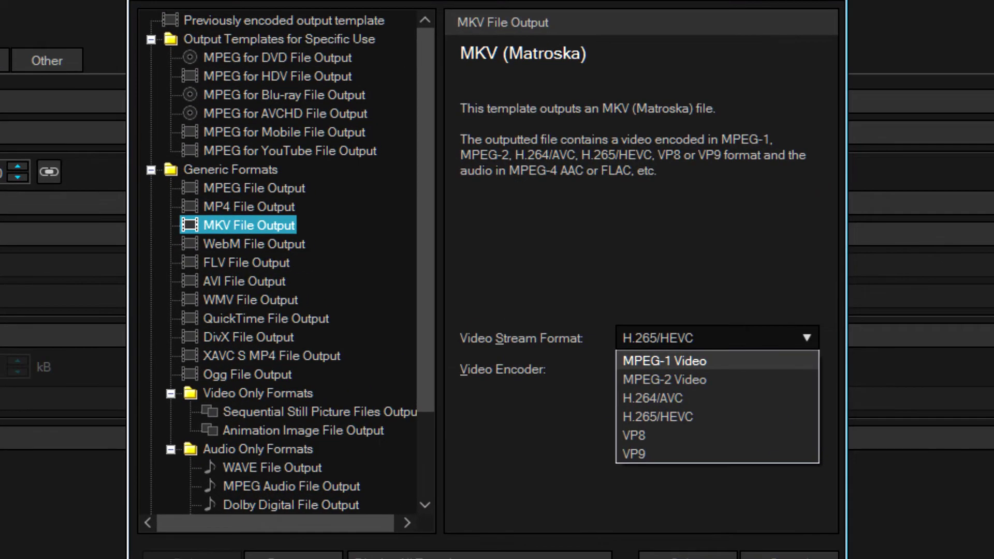
key("Down")
key("Down")
key("Down")
key("Down")
key("Down")
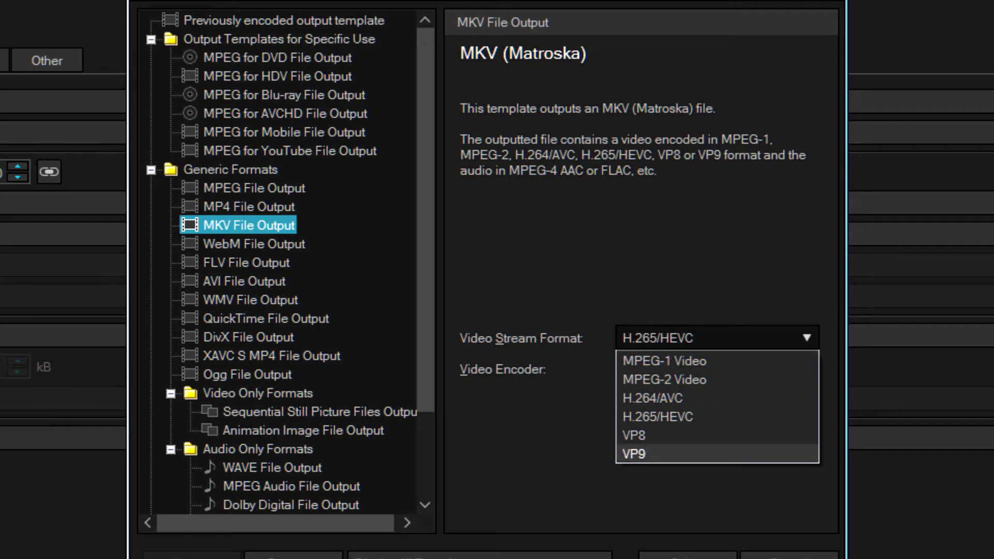
key("Up")
key("Up")
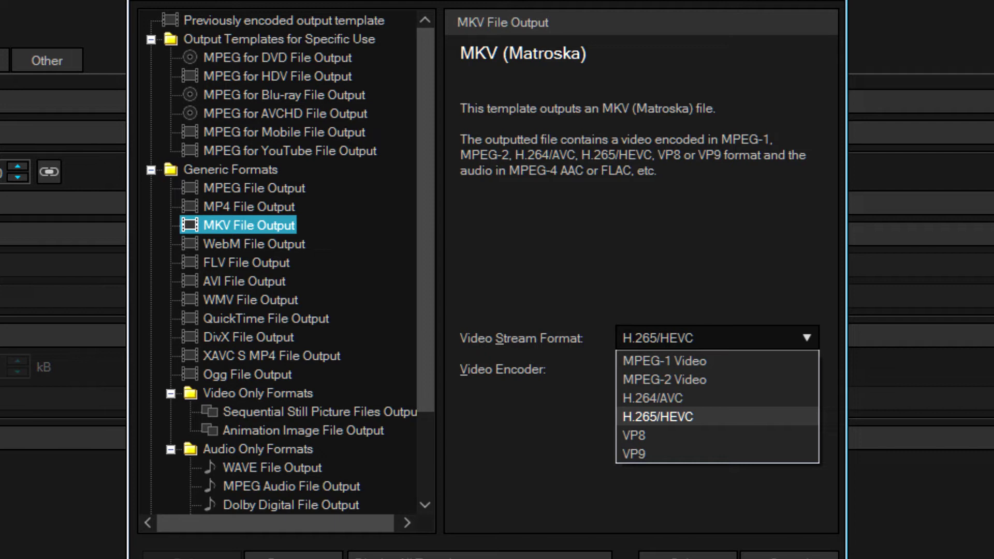
key("Return")
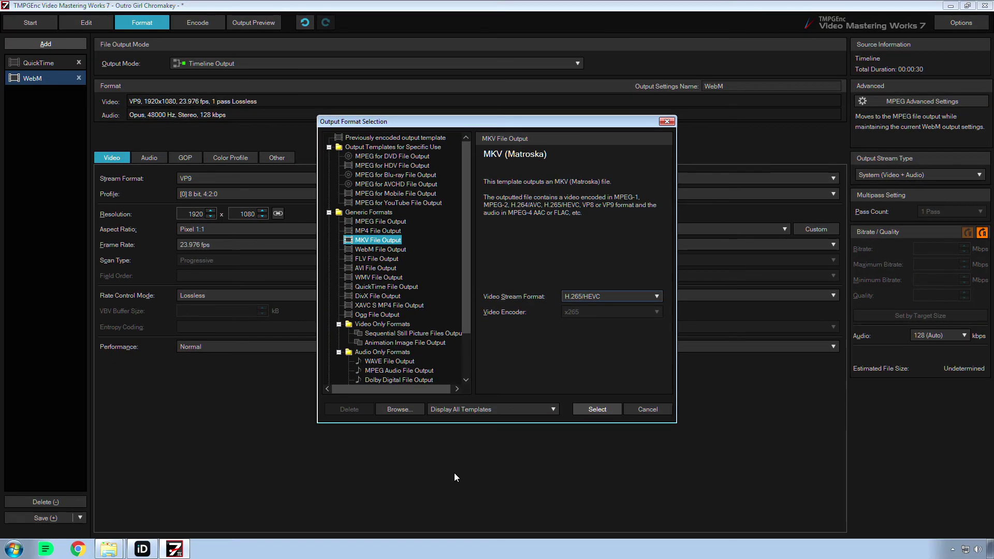
key("Return")
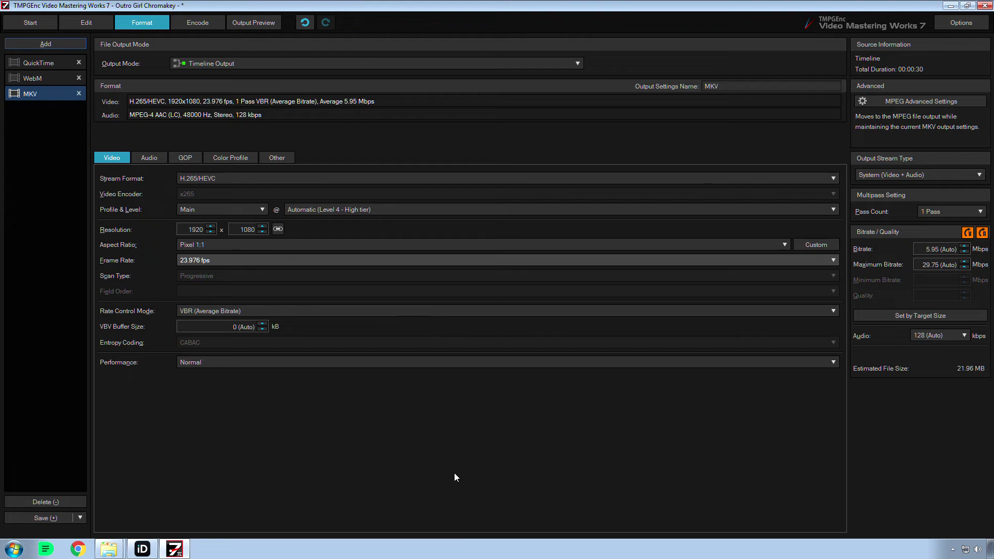
- Look through the MKV output's video settings, from stream format and profile to resolution, aspect ratio and frame rate
key("shift+Tab")
key("shift+Tab")
key("shift+Tab")
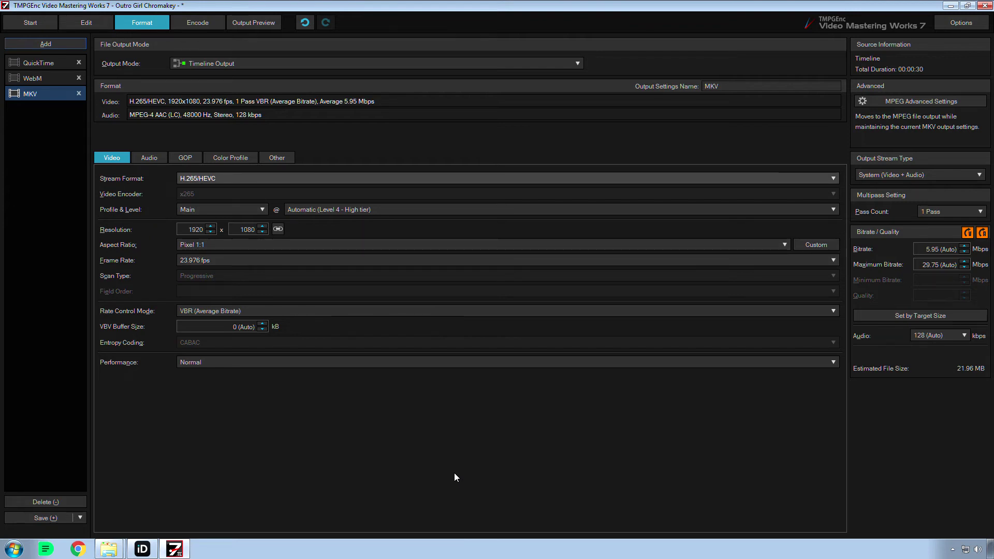
key("Tab")
key("Tab")
key("Tab")
key("Tab")
key("Tab")
key("Tab")
key("Tab")
key("Tab")
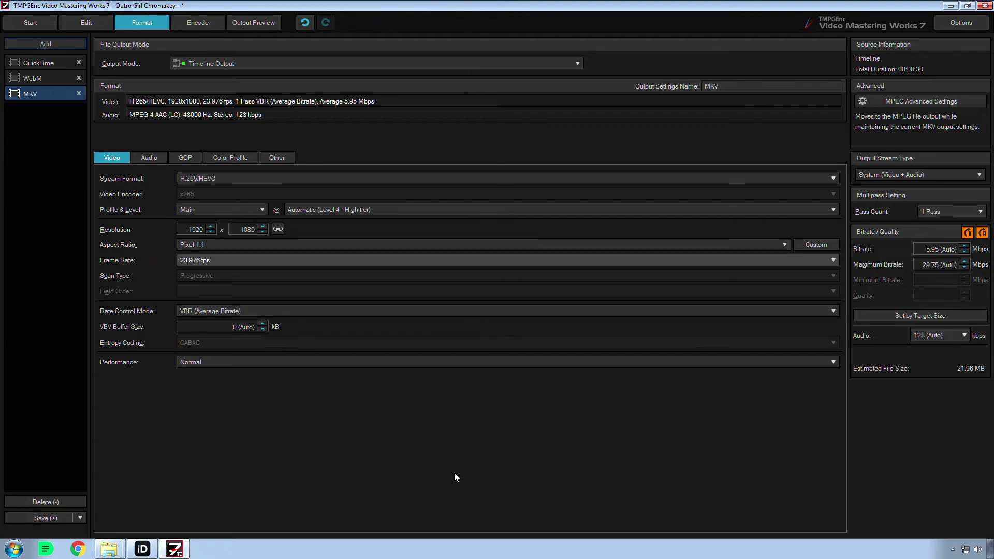
- Review the audio stream formats offered for the MKV output and choose Linear PCM
key("ctrl+Tab")
key("Tab")
key("Tab")
key("Tab")
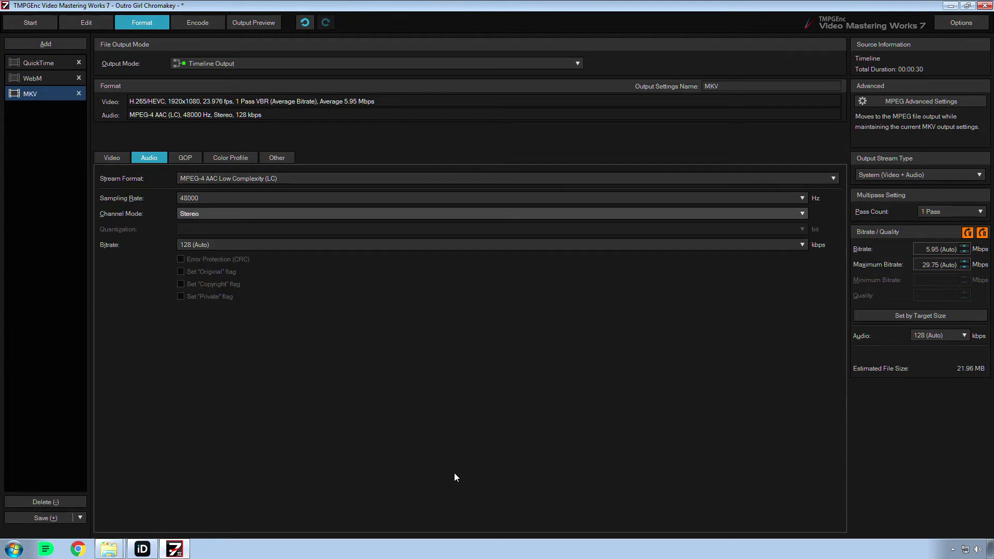
key("shift+Tab")
key("alt+Down")
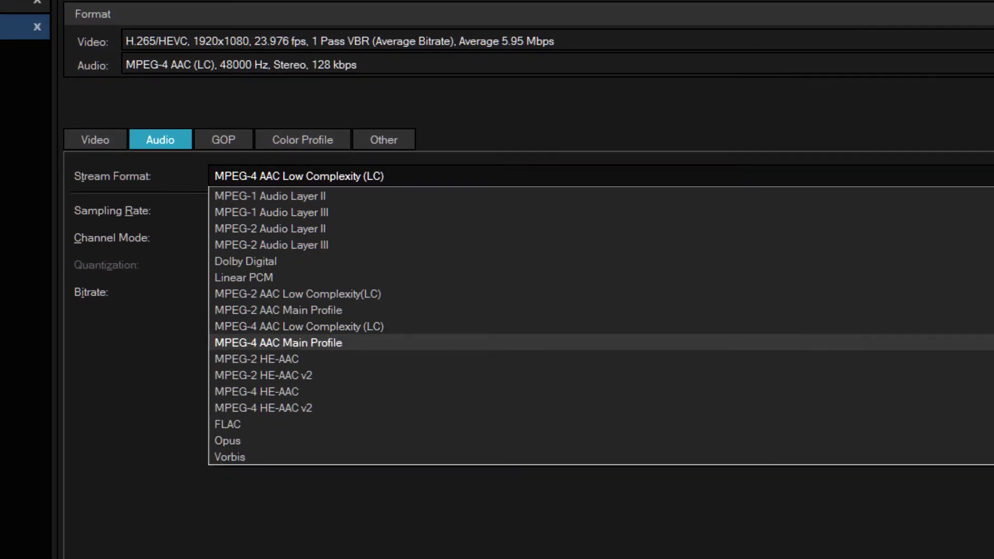
key("Down")
key("Down")
key("Down")
key("Down")
key("Down")
key("Down")
key("Down")
key("Up")
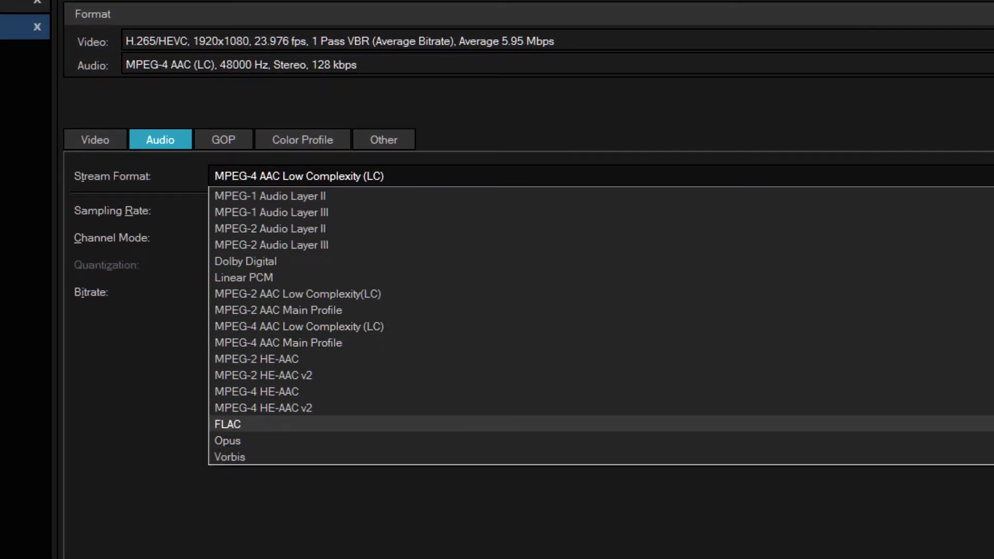
key("Down")
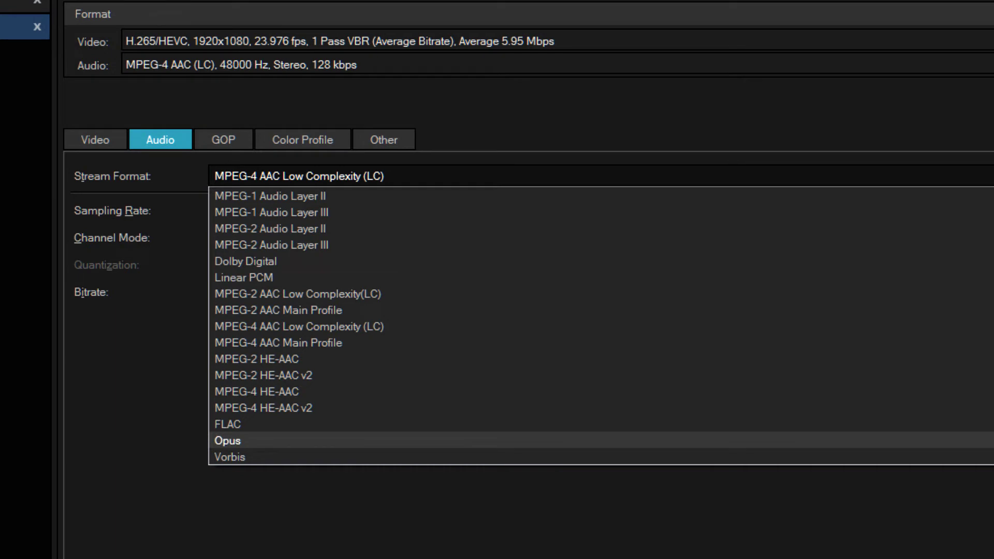
key("Up")
key("Up")
key("Up")
key("Up")
key("Up")
key("Up")
key("Up")
key("Up")
key("Up")
key("Up")
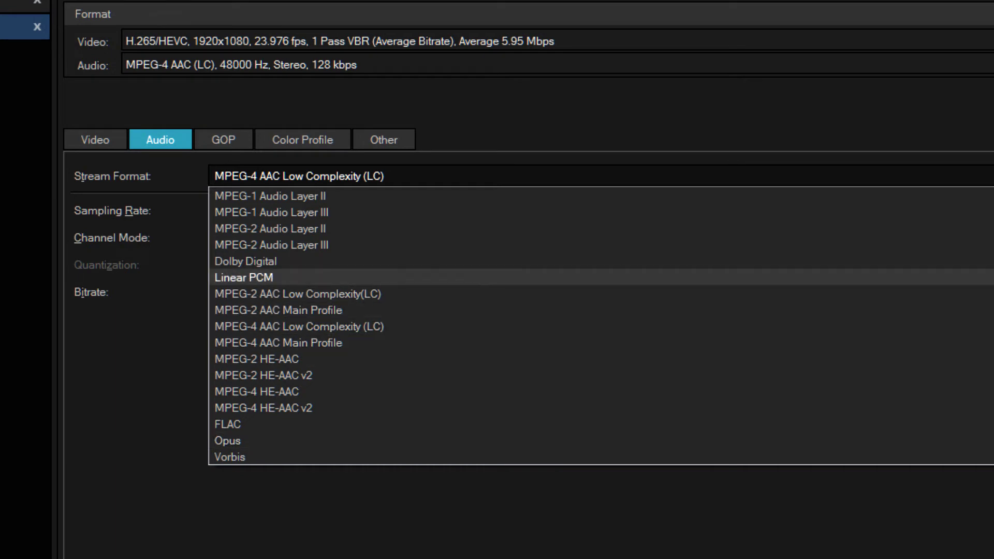
key("Return")
- Examine the sampling rates available for Linear PCM audio and keep 48000 Hz
key("shift+Tab")
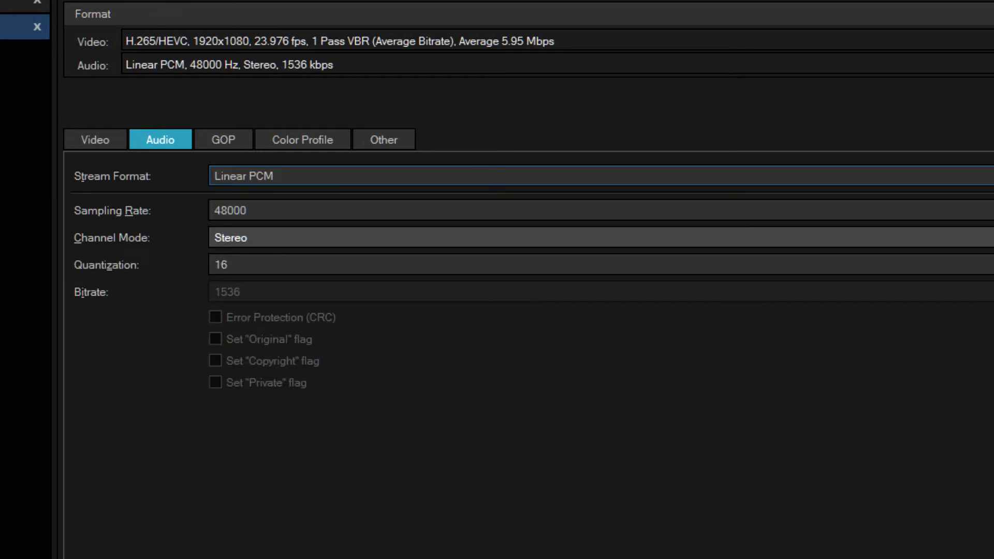
key("shift+Tab")
key("alt+Down")
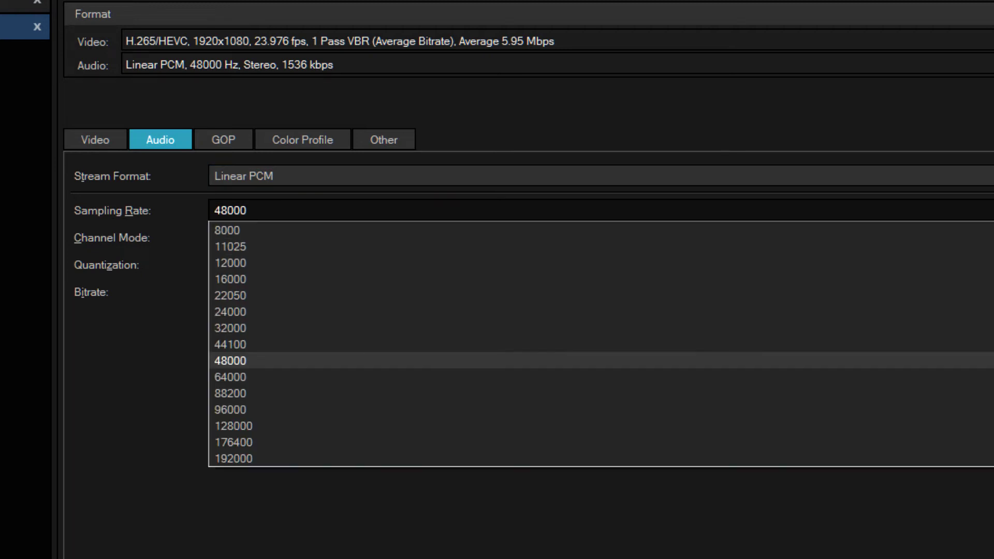
key("Escape")
- Set the MKV output's audio stream format to FLAC
key("shift+Tab")
key("alt+Down")
key("Up")
key("Down")
key("Down")
key("Down")
key("Down")
key("Down")
key("Down")
key("Down")
key("Down")
key("Down")
key("Down")
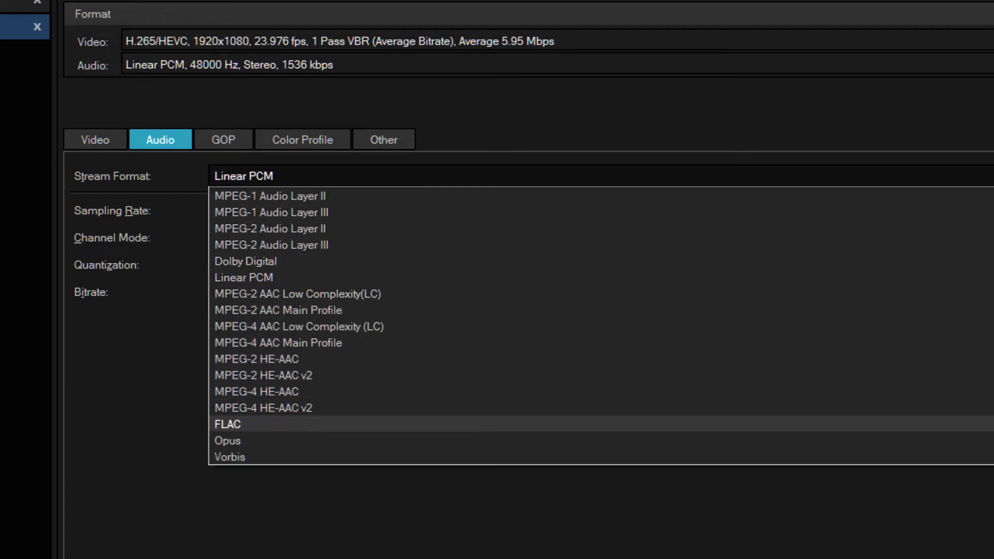
key("Return")
- Examine the sampling rate and quantization choices for FLAC audio, keeping 48000 Hz and 16 bit
key("shift+Tab")
key("shift+Tab")
key("alt+Down")
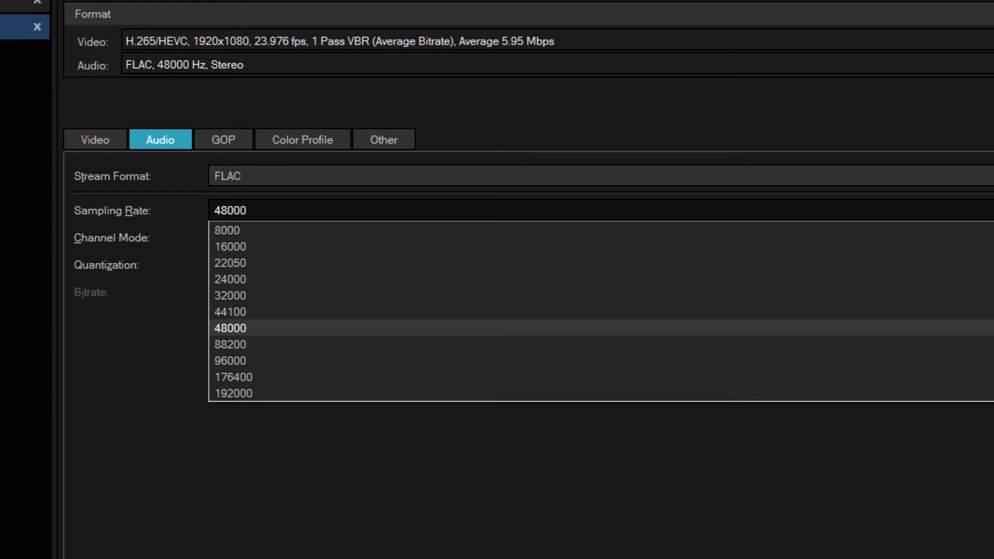
key("Escape")
key("Tab")
key("Tab")
key("alt+Down")
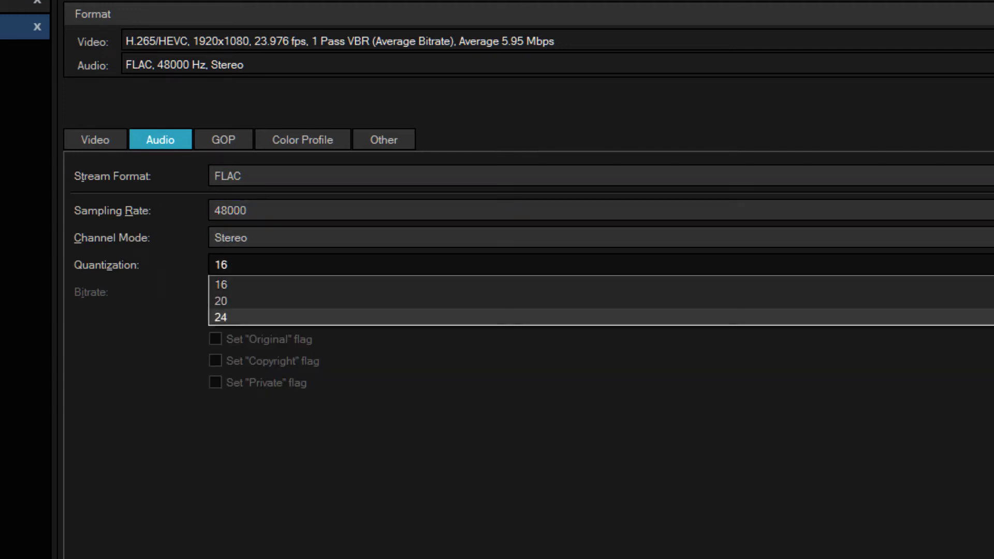
key("Escape")
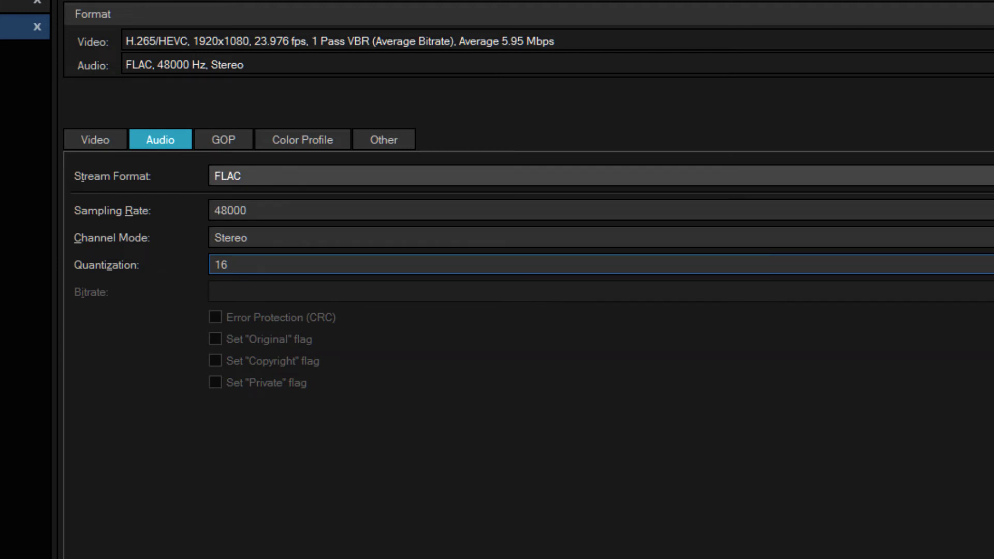
- Examine the MKV output's video rate control modes and keep VBR (Average Bitrate)
left_click(95, 140)
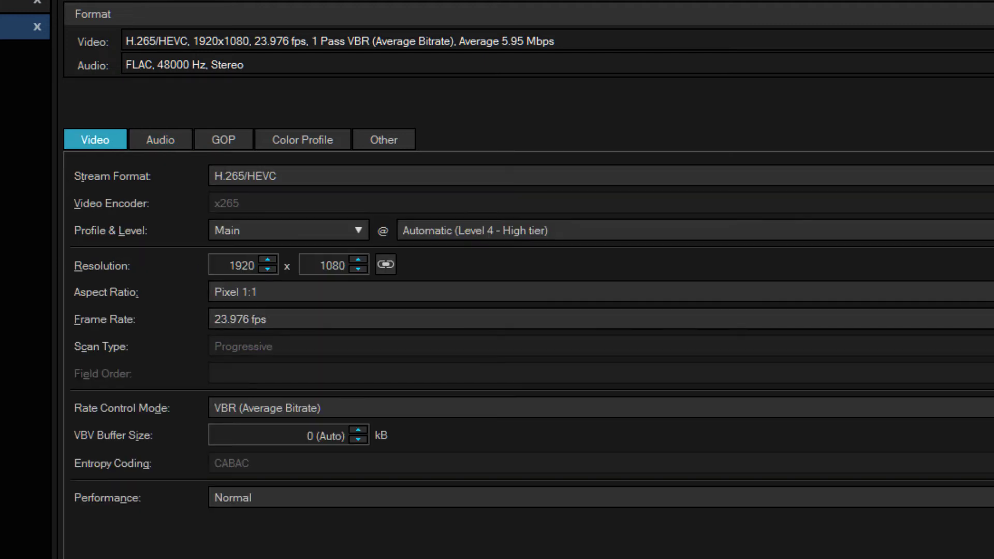
left_click(289, 408)
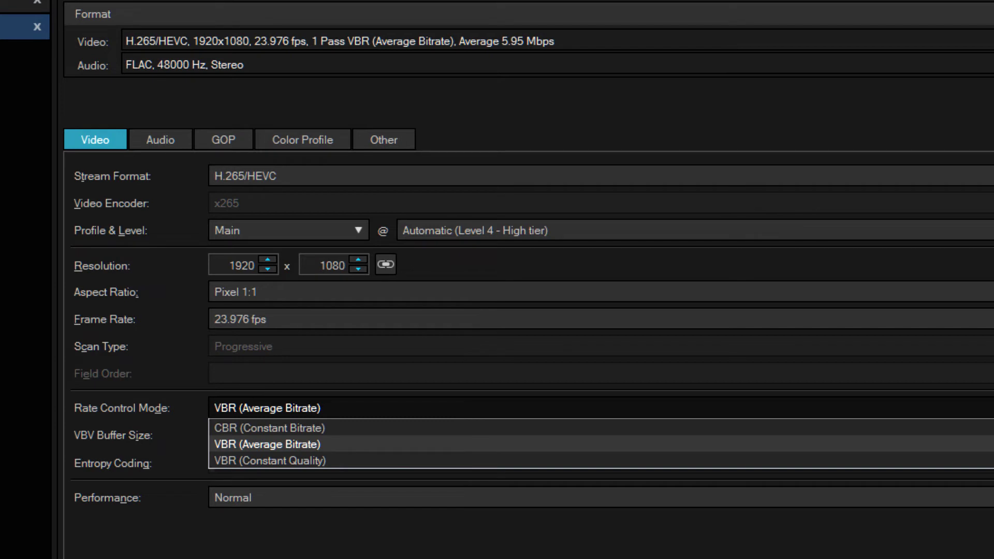
left_click(267, 444)
- Examine the MKV output's performance presets through Very Slow and keep Normal
left_click(289, 498)
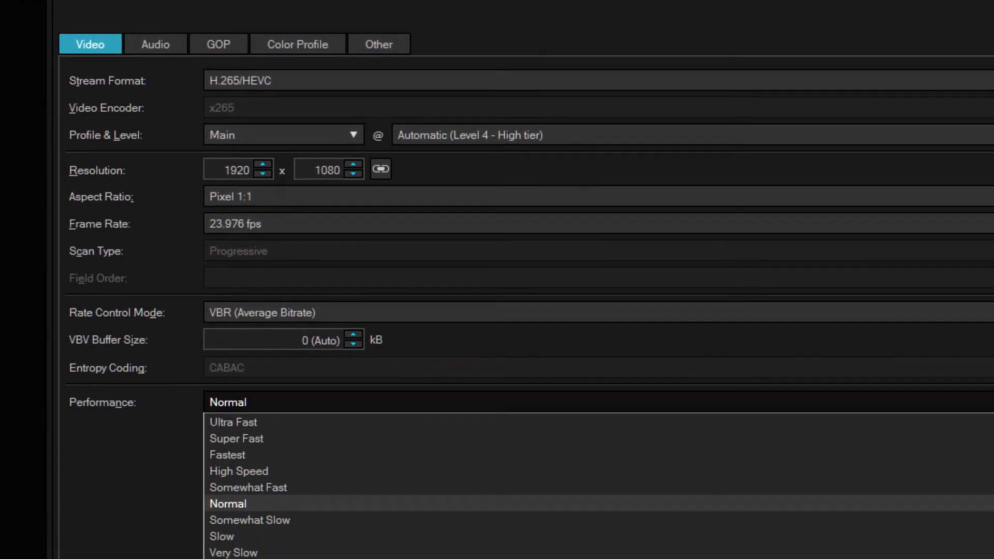
key("Down")
key("Down")
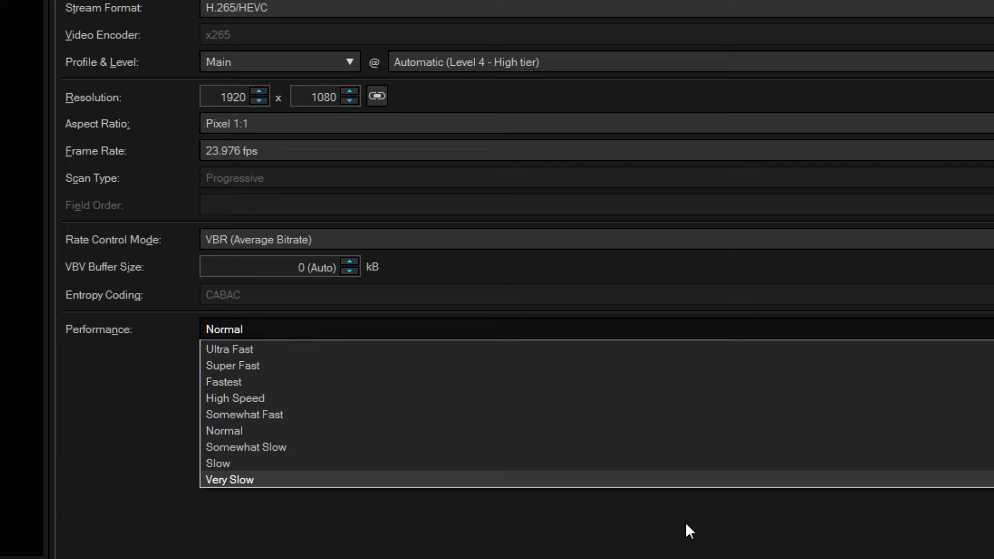
key("Up")
key("Up")
key("Down")
key("Down")
key("Return")
key("Home")
key("Down")
key("Down")
key("Down")
key("Down")
key("Down")
key("Return")
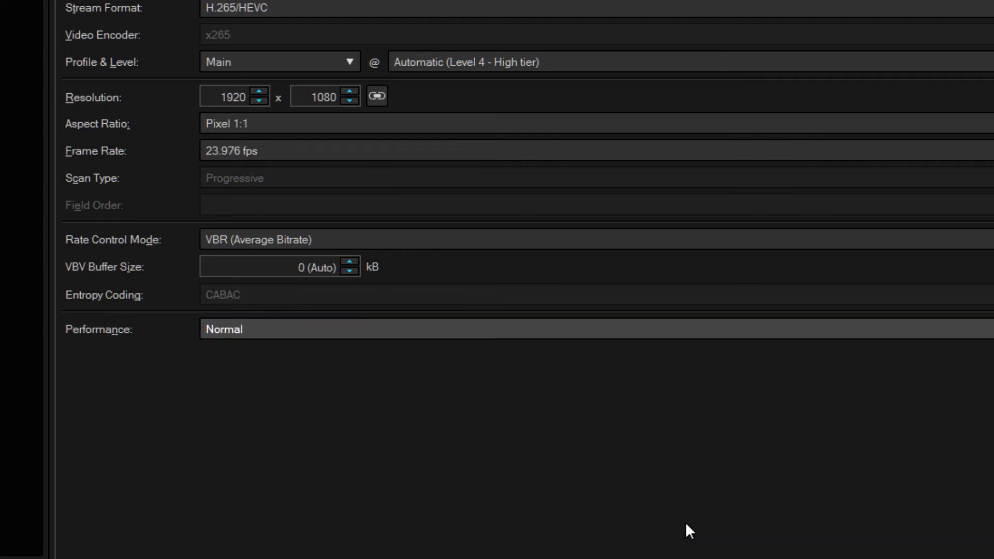
key("alt+Down")
key("Home")
key("Down")
key("Down")
key("Down")
key("Down")
key("Down")
key("Down")
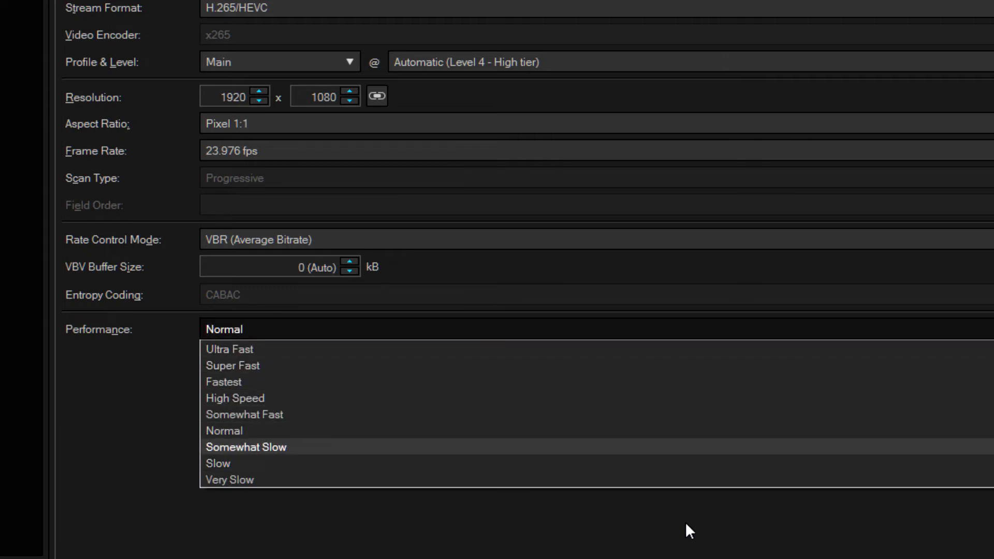
key("Down")
key("Down")
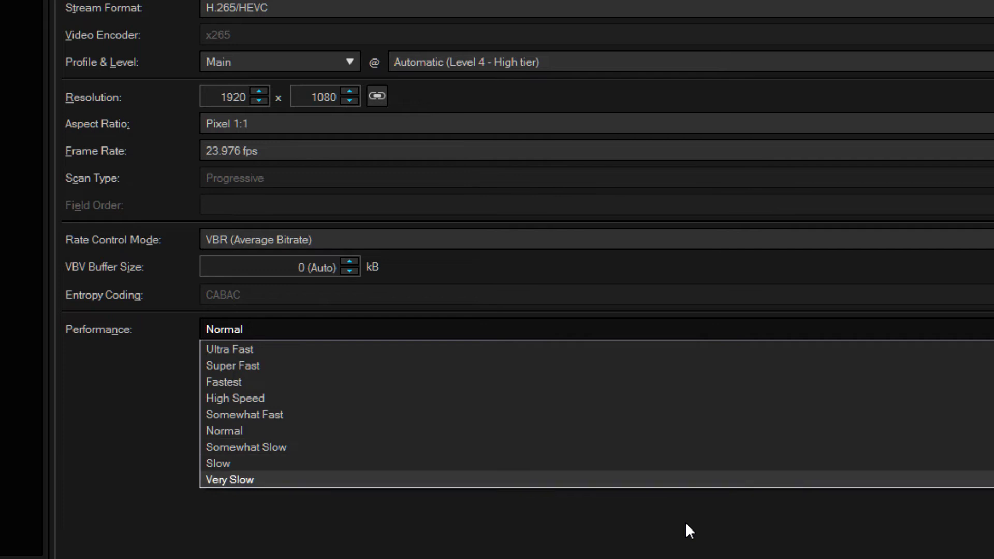
key("Escape")
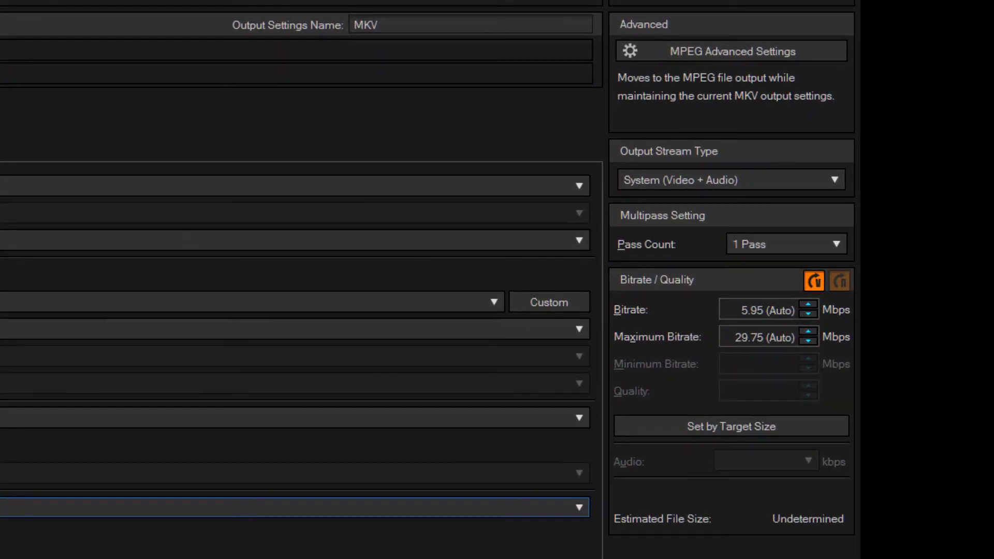
- Try the System (Audio only) output stream type for the MKV output and undo the change
left_click(786, 243)
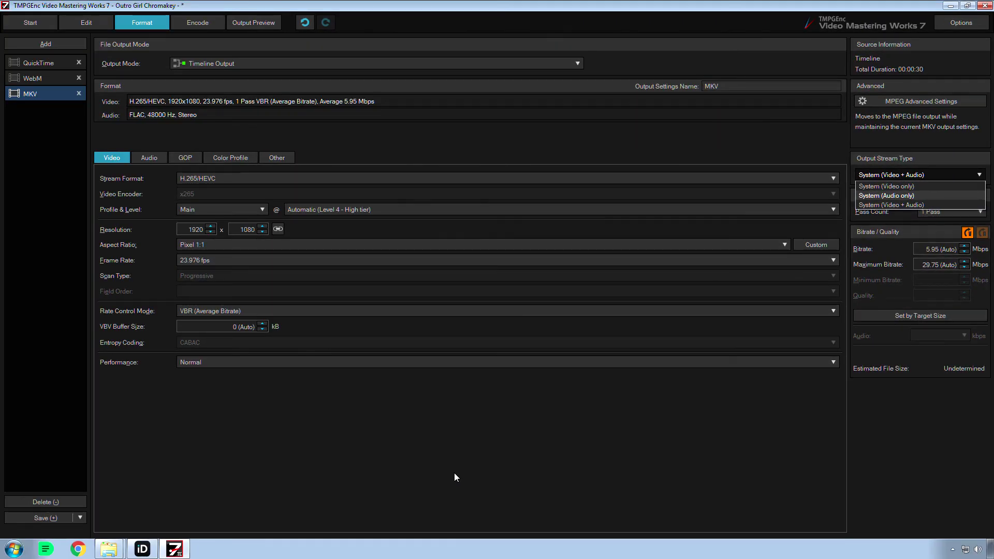
key("Return")
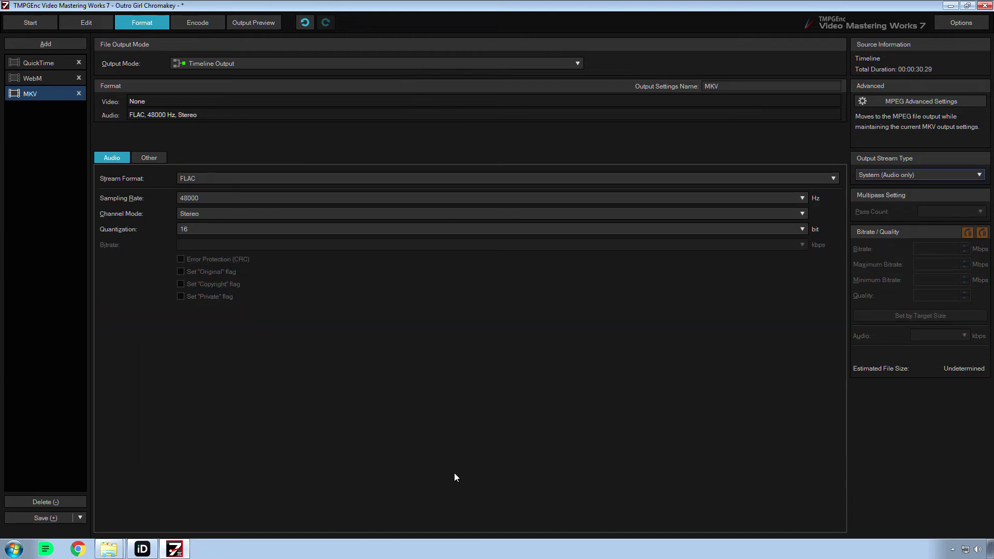
key("ctrl+z")
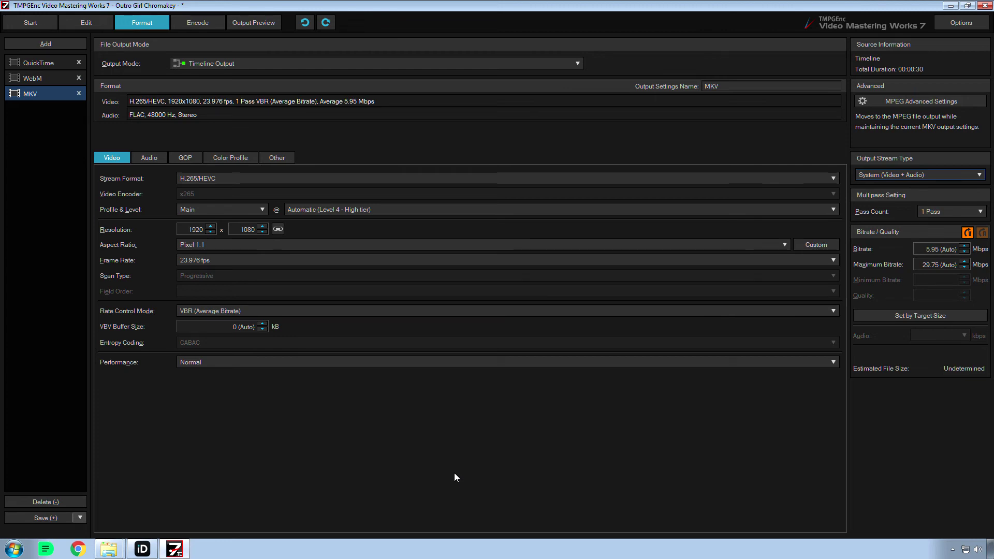
- Set the current MKV output settings as the default
key("alt+plus")
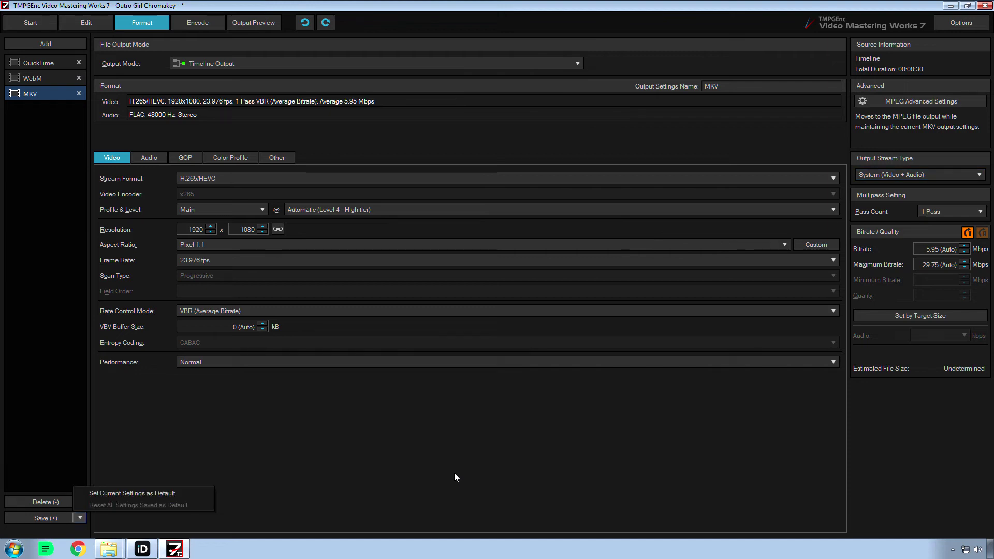
key("Down")
key("Return")
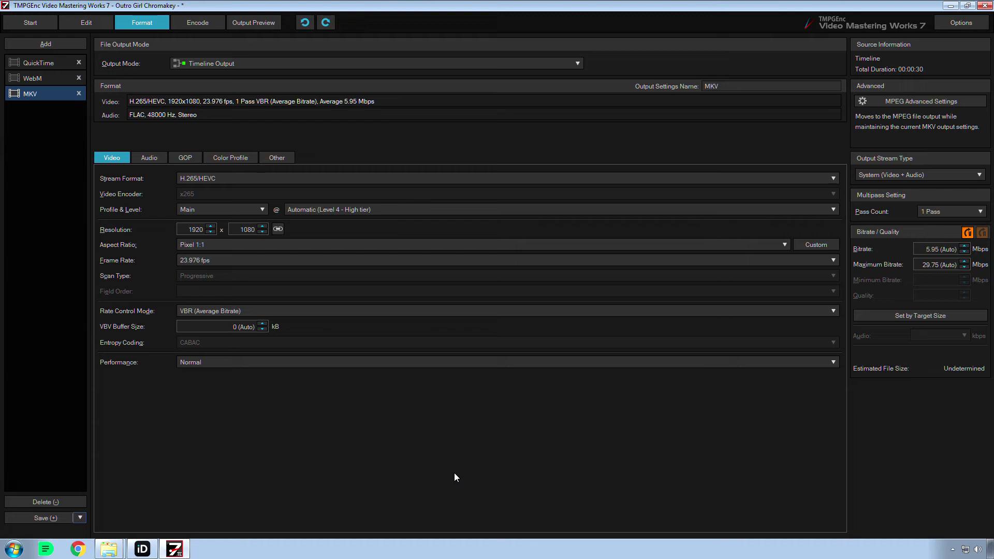
- Leave the output format settings and reopen the recent project Outro Girl Chromakey
left_click(85, 22)
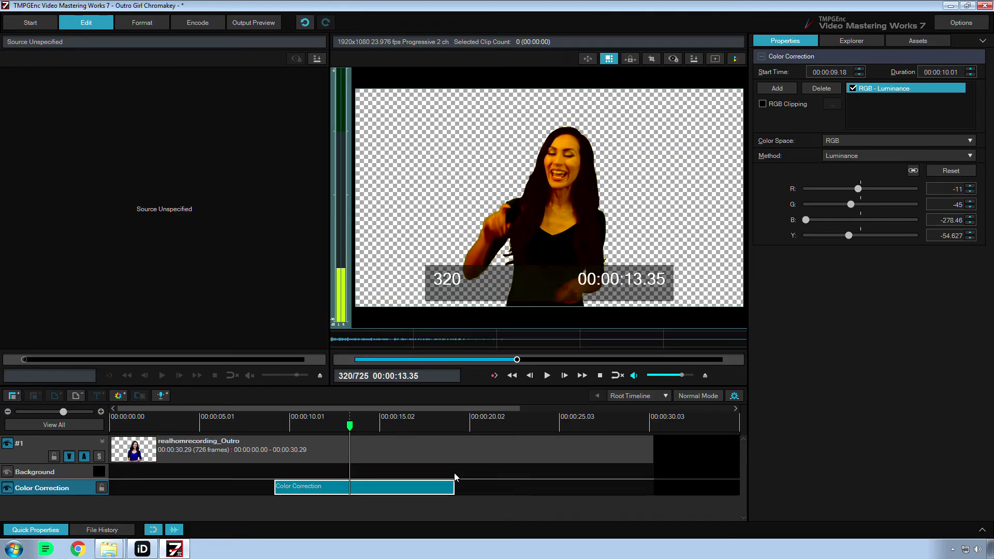
left_click(30, 22)
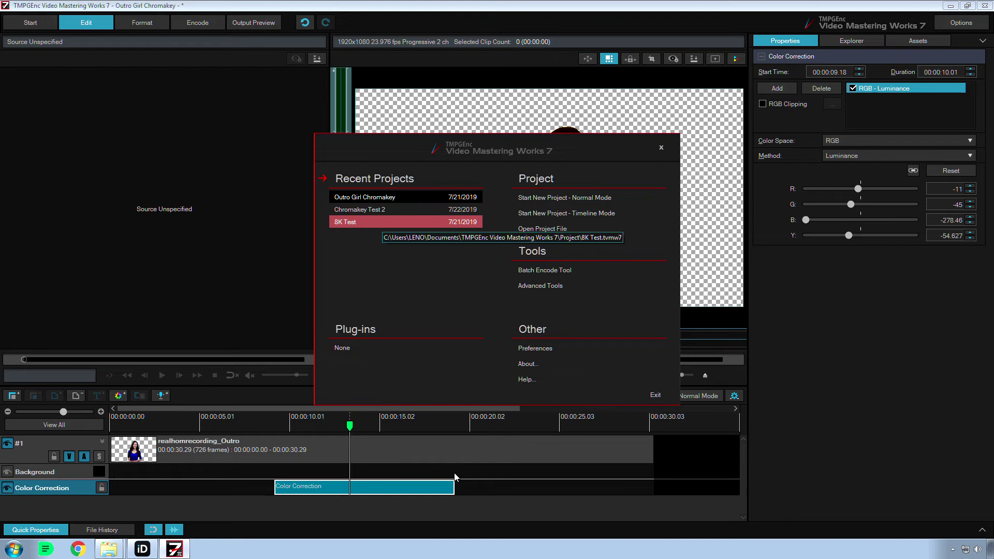
left_click(365, 196)
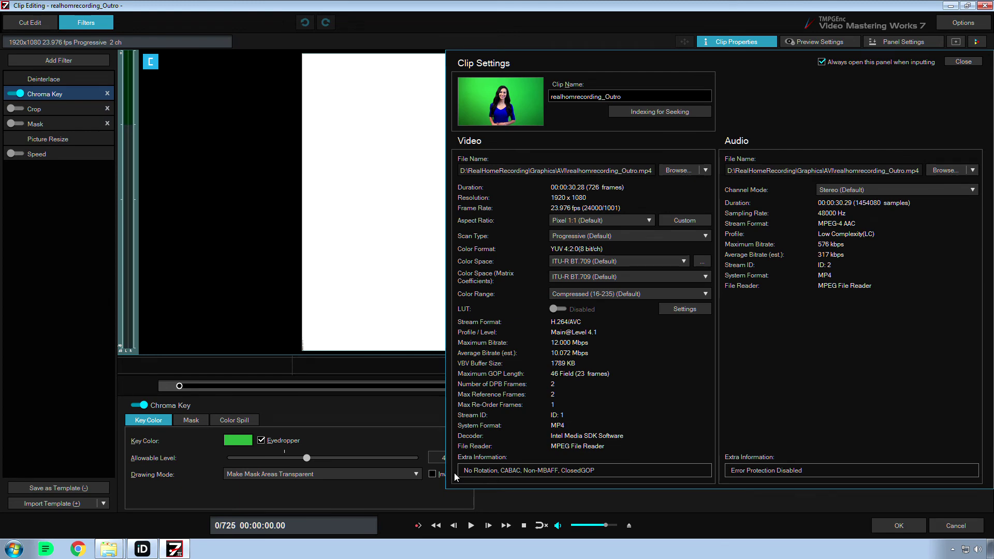
- Close the clip settings of realhomrecording_Outro and bring up its Deinterlace filter settings
key("Return")
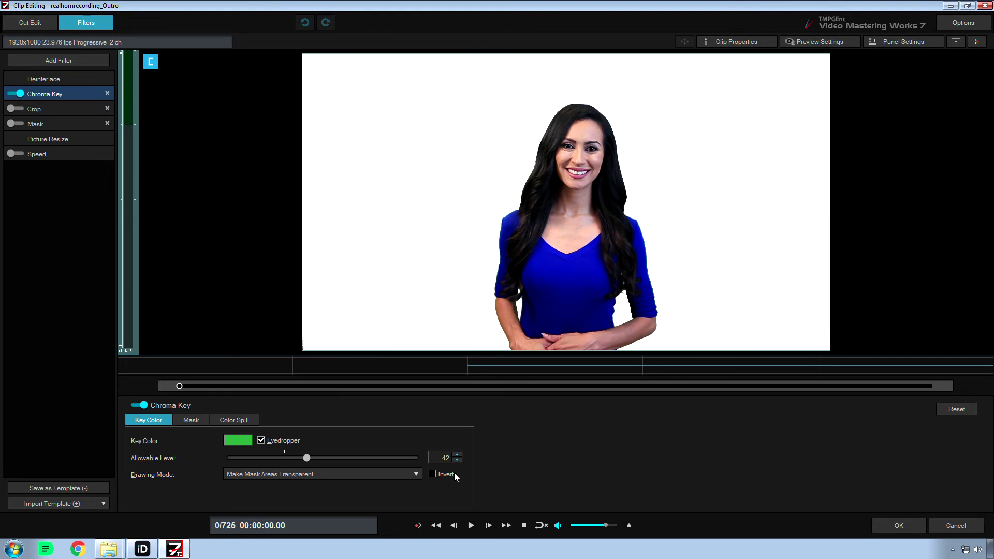
key("Up")
key("Tab")
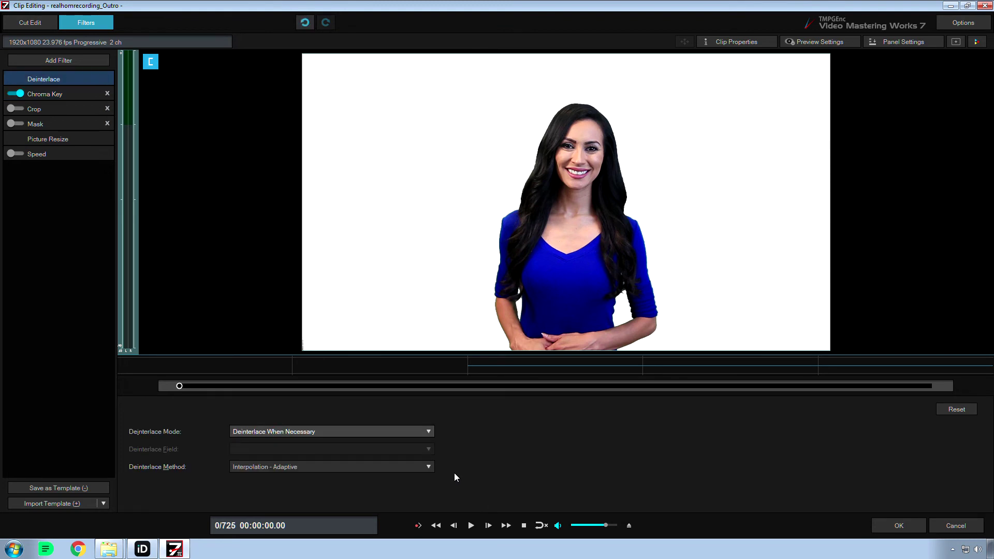
key("Tab")
key("Tab")
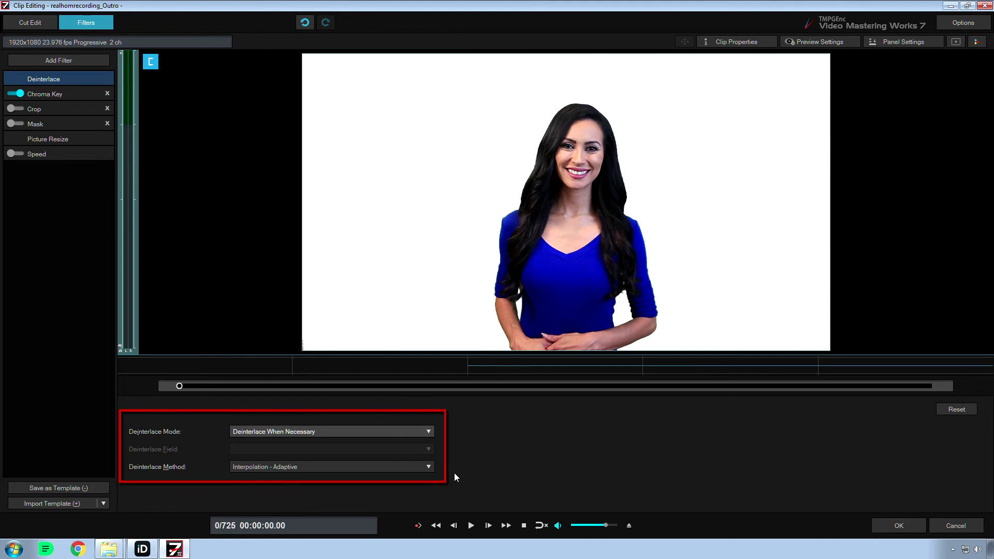
- Set the Deinterlace mode to Deinterlace Always (Double Framerate) and the method to Interpolation - High Precision
key("alt+Down")
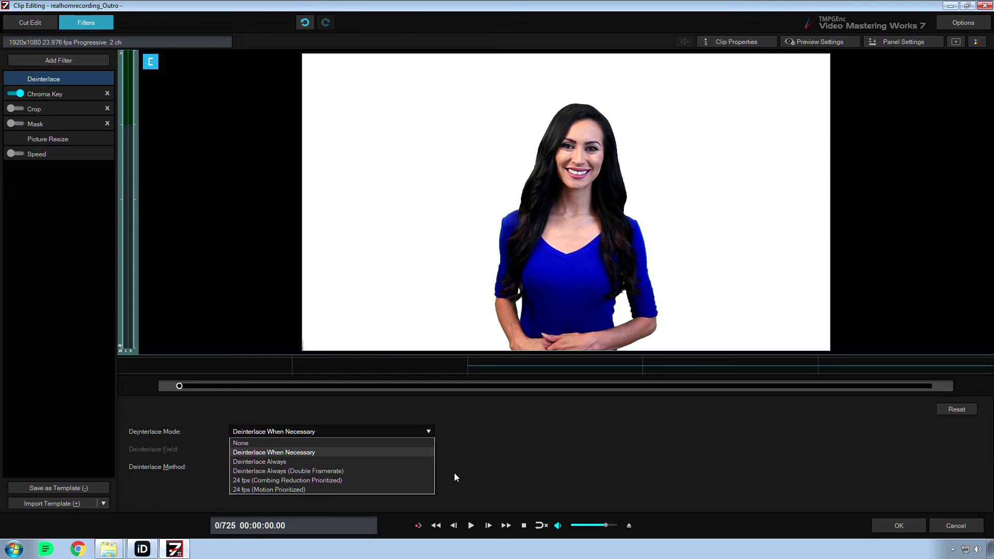
key("Down")
key("Down")
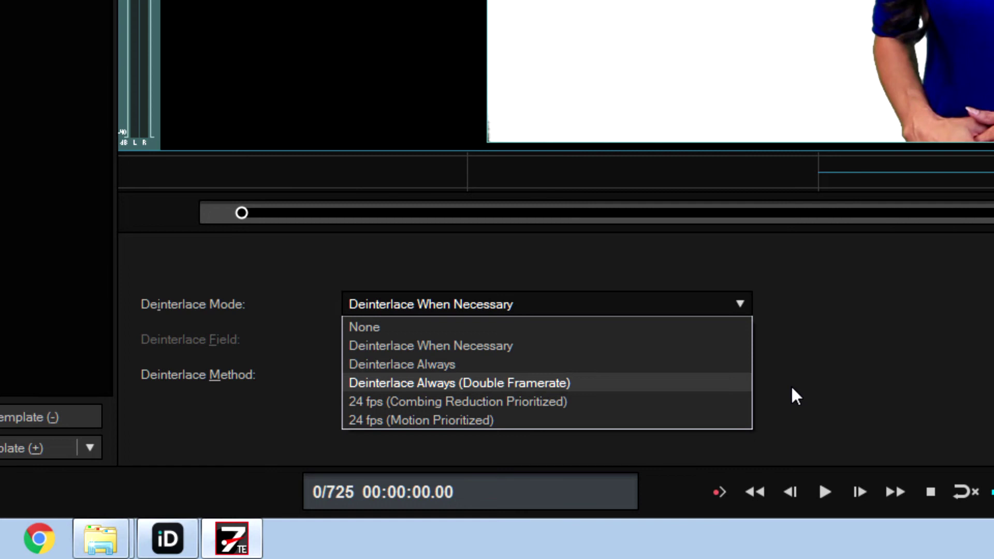
key("Return")
left_click(546, 374)
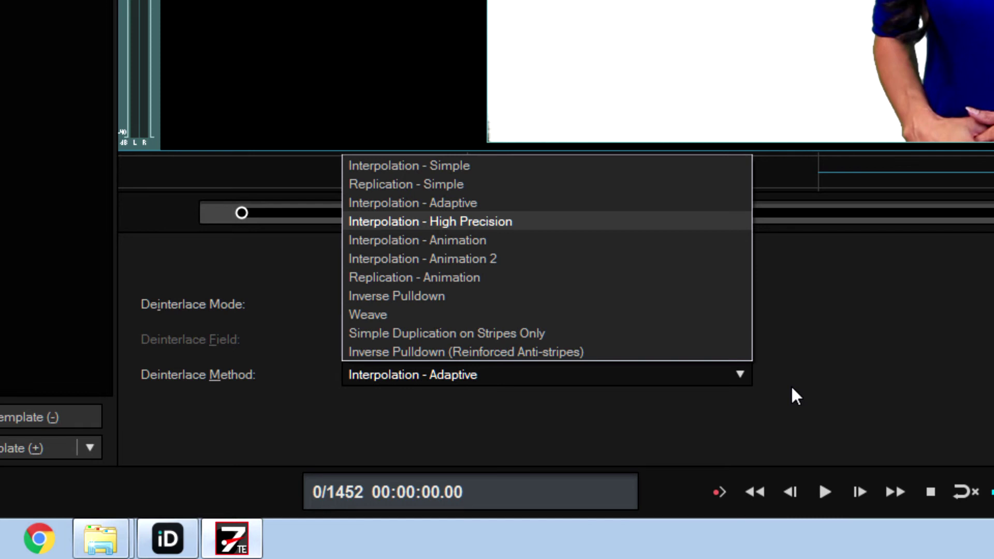
key("Return")
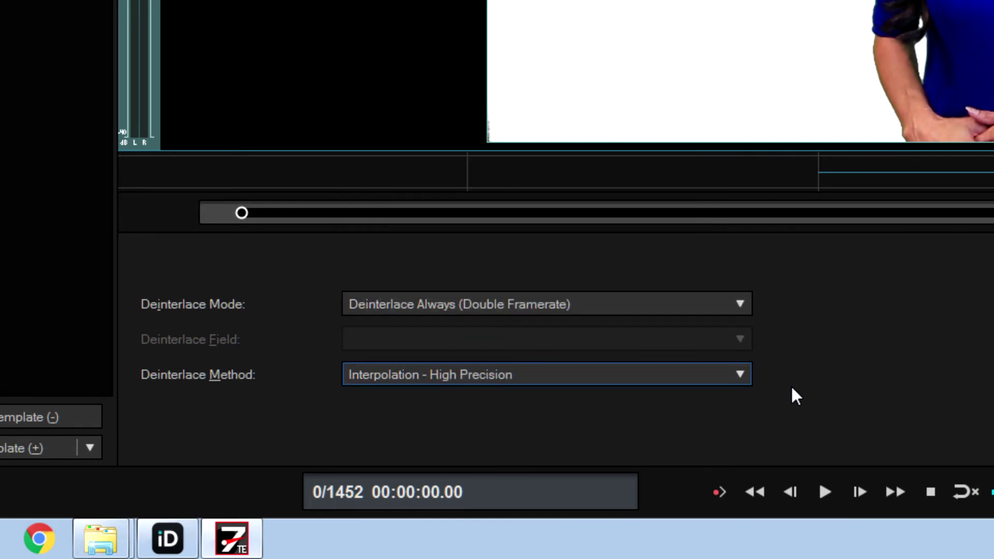
- Review the deinterlace modes and choose 24 fps (Combing Reduction Prioritized)
key("shift+Tab")
key("alt+Down")
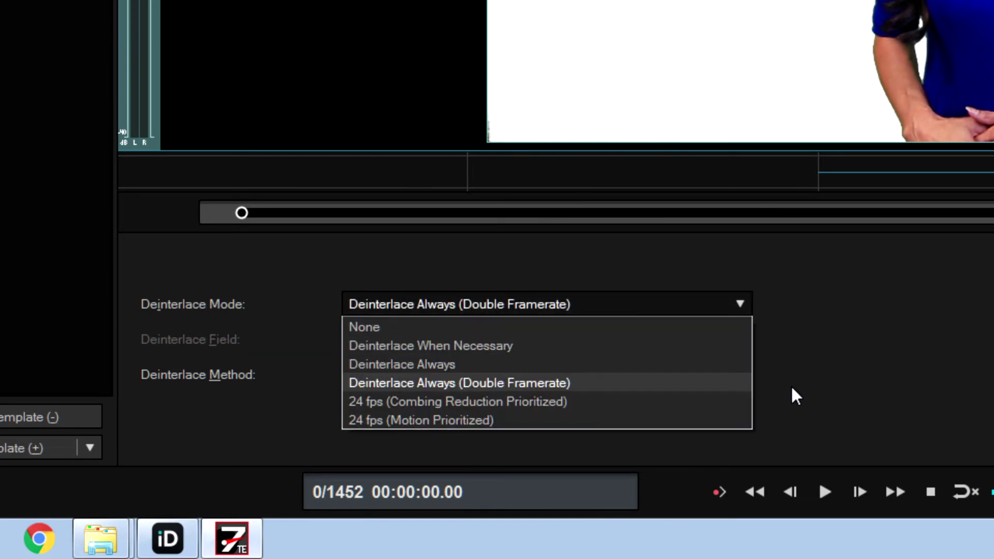
key("Up")
key("Up")
key("Up")
key("Down")
key("Down")
key("Down")
key("Down")
key("Down")
key("Up")
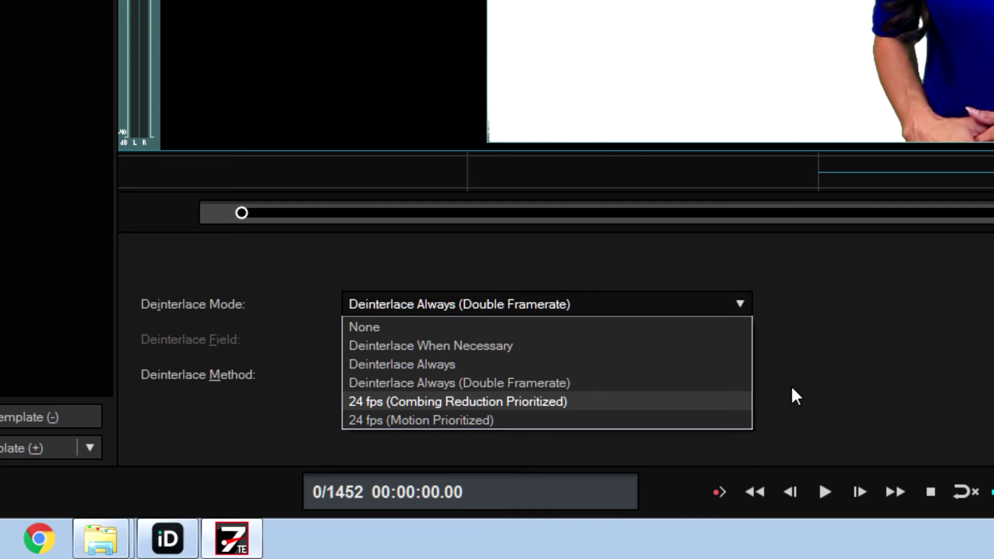
key("Return")
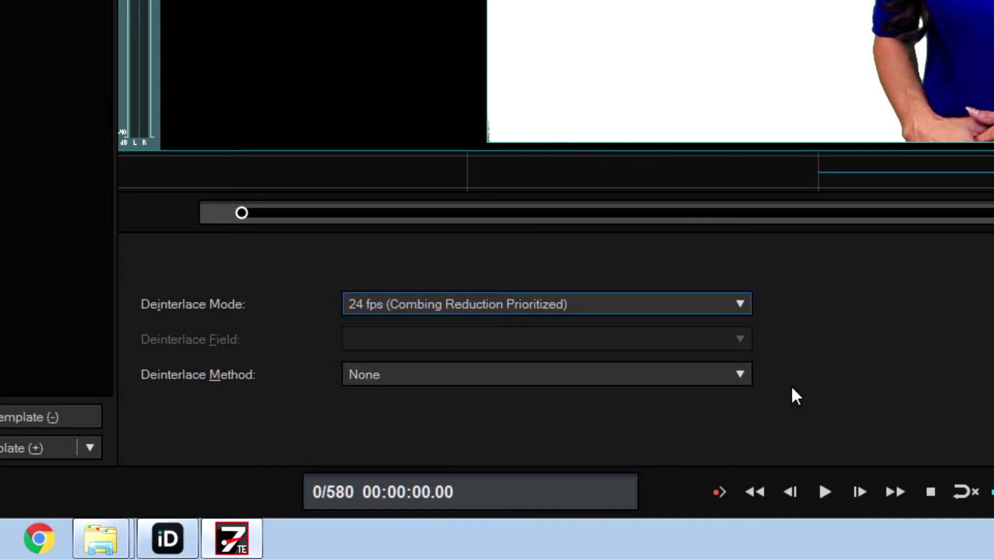
- Compare the two 24 fps deinterlace modes and keep 24 fps (Combing Reduction Prioritized)
key("alt+Down")
key("Up")
key("Up")
key("Down")
key("Down")
key("Down")
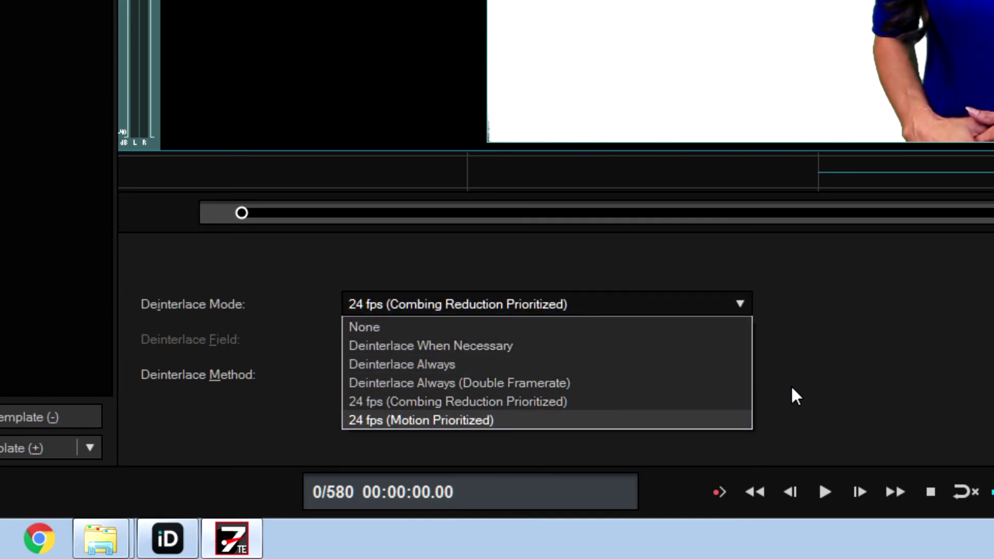
key("Up")
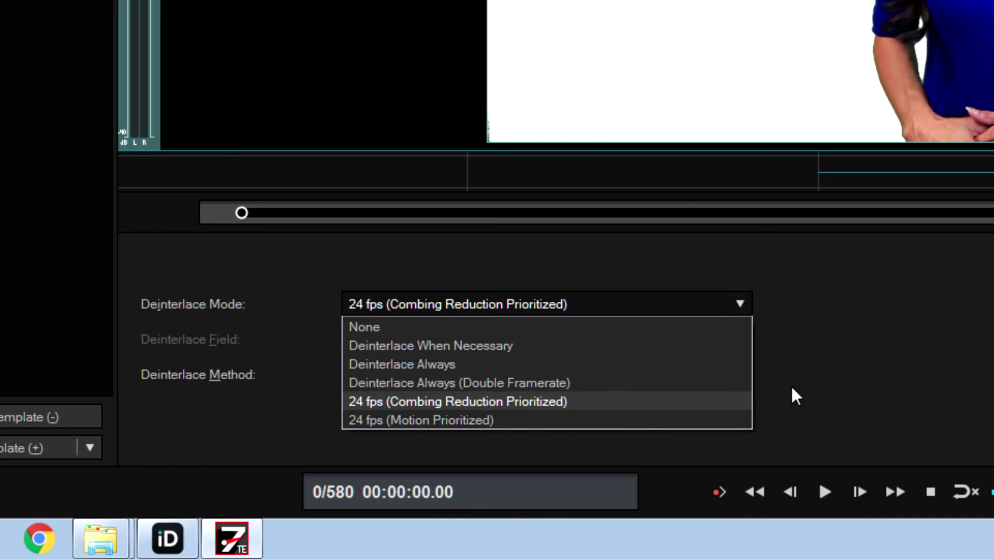
key("Down")
key("Up")
key("Down")
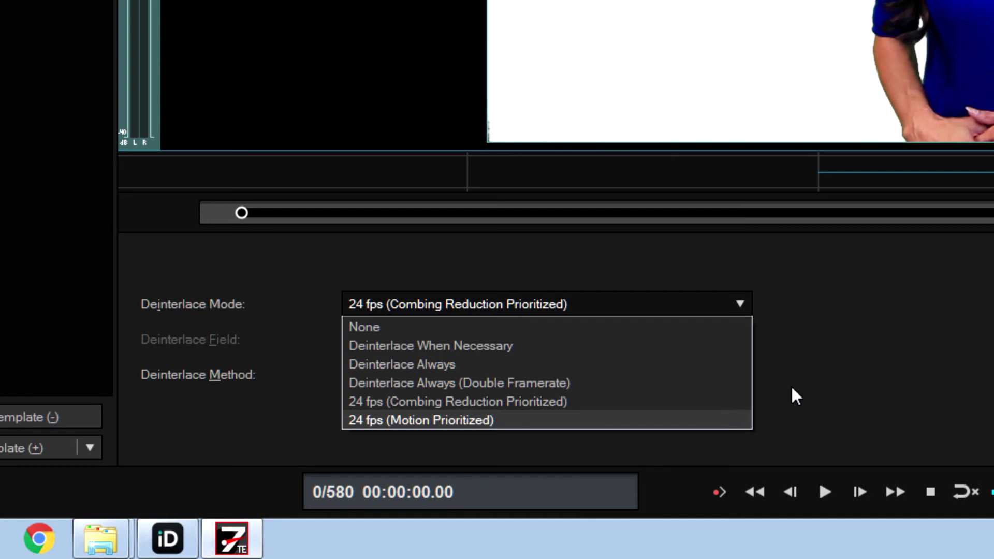
key("Up")
key("Return")
- Look through the deinterlace methods and set the method to Inverse Pulldown
key("Tab")
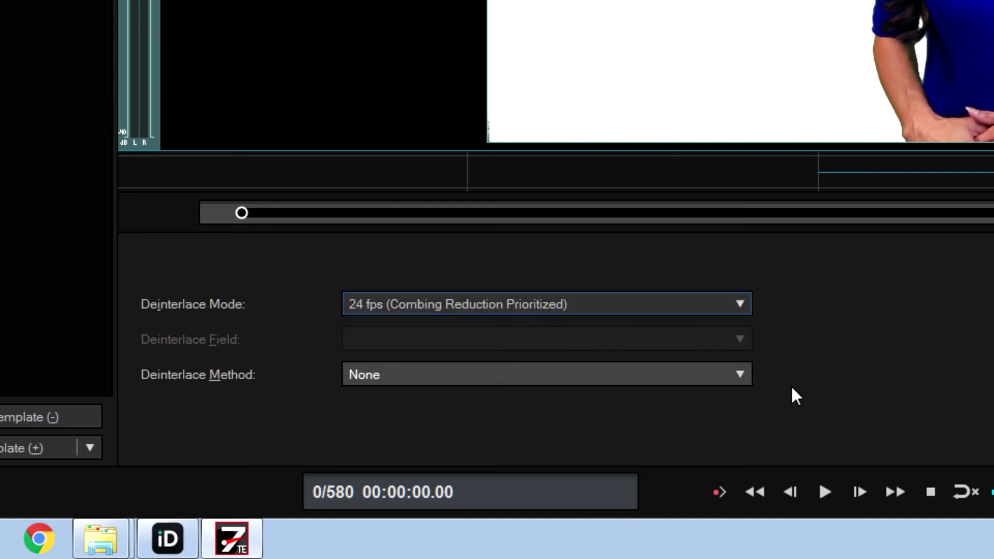
key("alt+Down")
key("w")
key("Up")
key("Up")
key("Up")
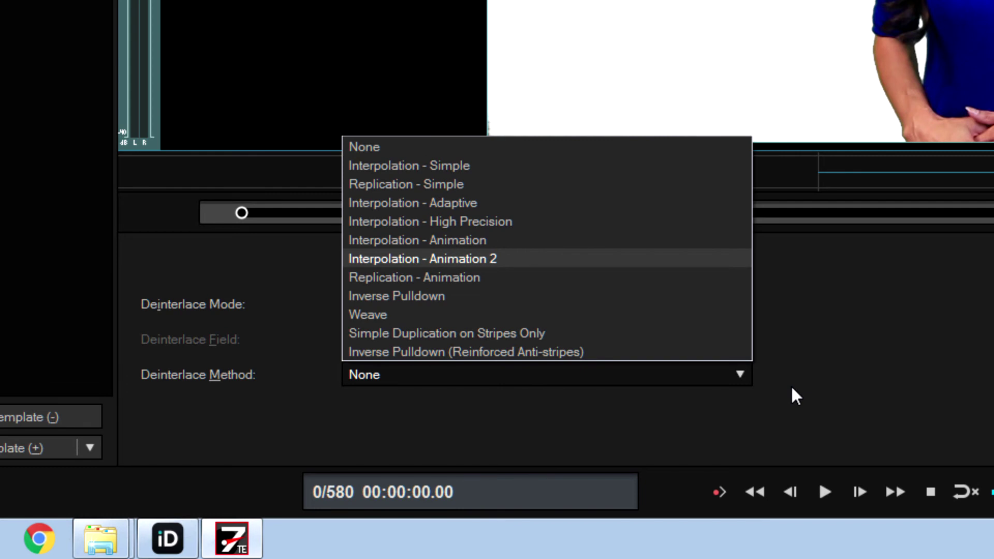
key("Down")
key("Down")
key("Down")
key("Down")
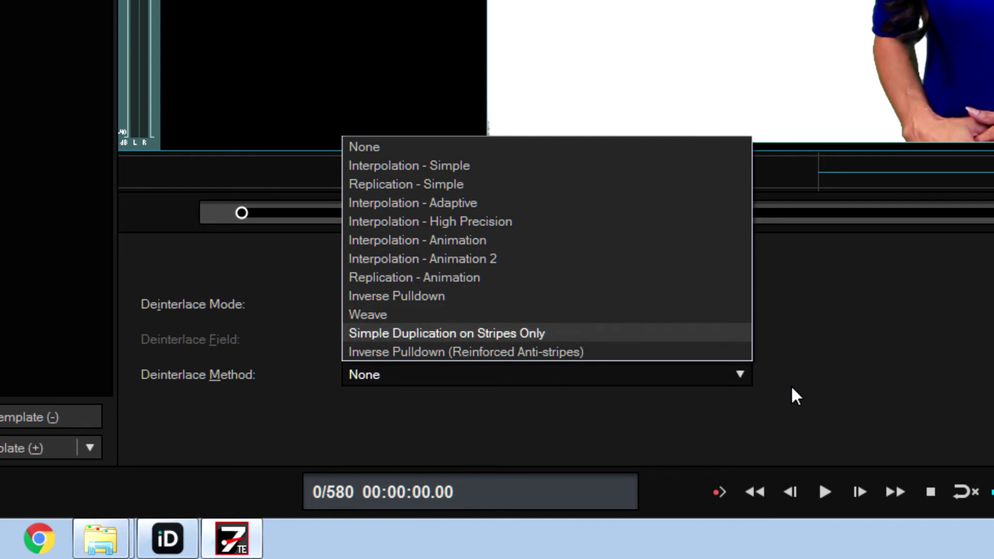
key("Up")
key("Up")
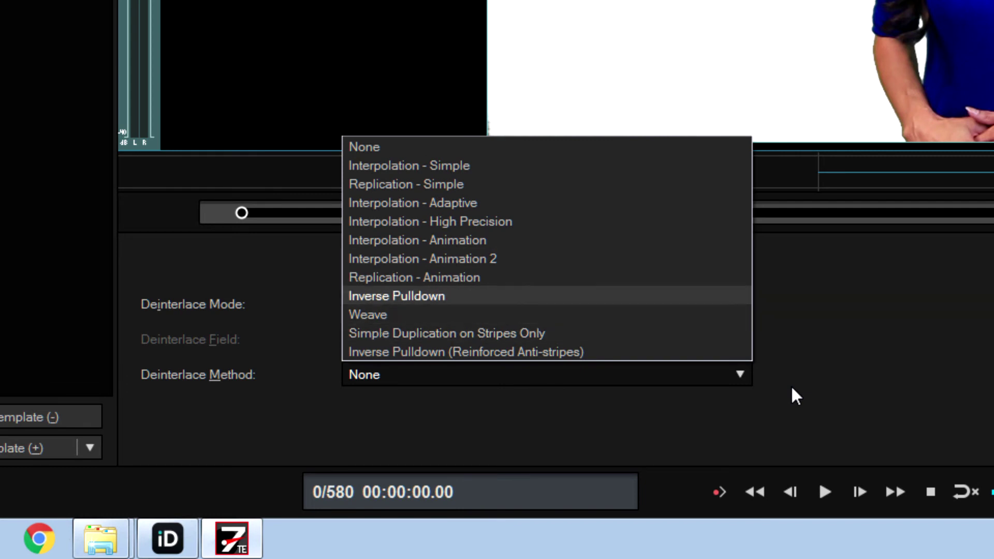
key("Return")
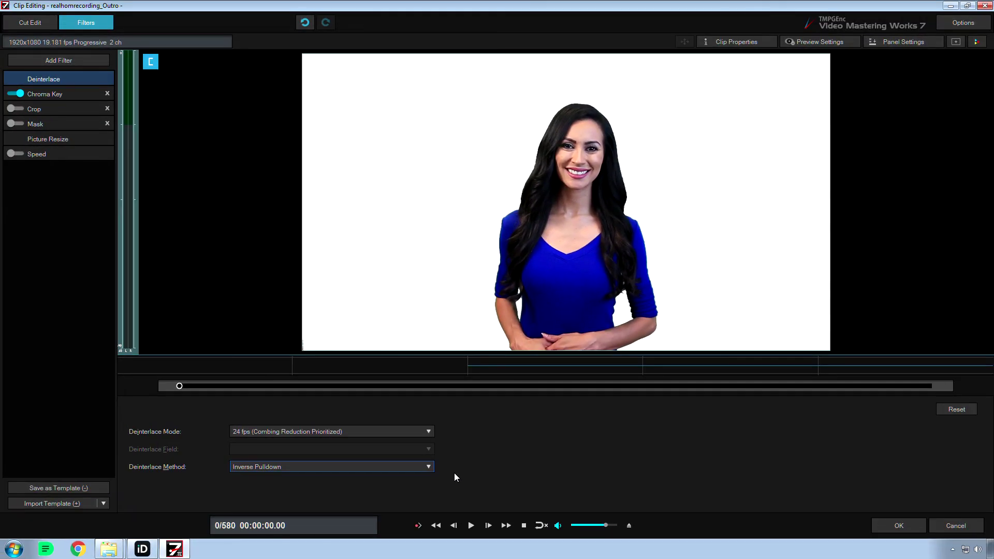
- Set the deinterlace method to Inverse Pulldown (Reinforced Anti-stripes)
key("alt+Down")
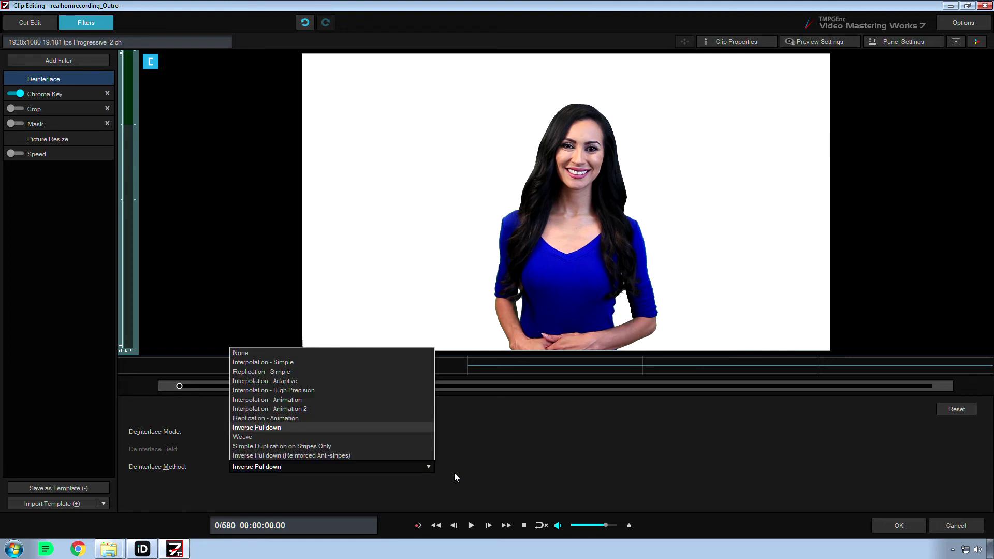
key("Down")
key("Down")
key("Down")
key("Return")
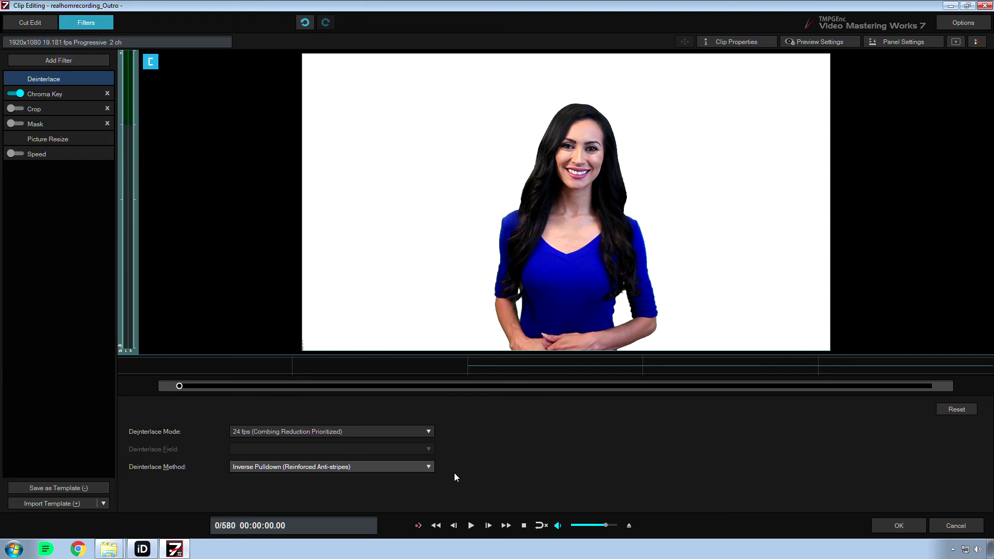
- Leave the clip's filter editing, discarding the deinterlace changes, and return to the project's clip list
key("alt+Down")
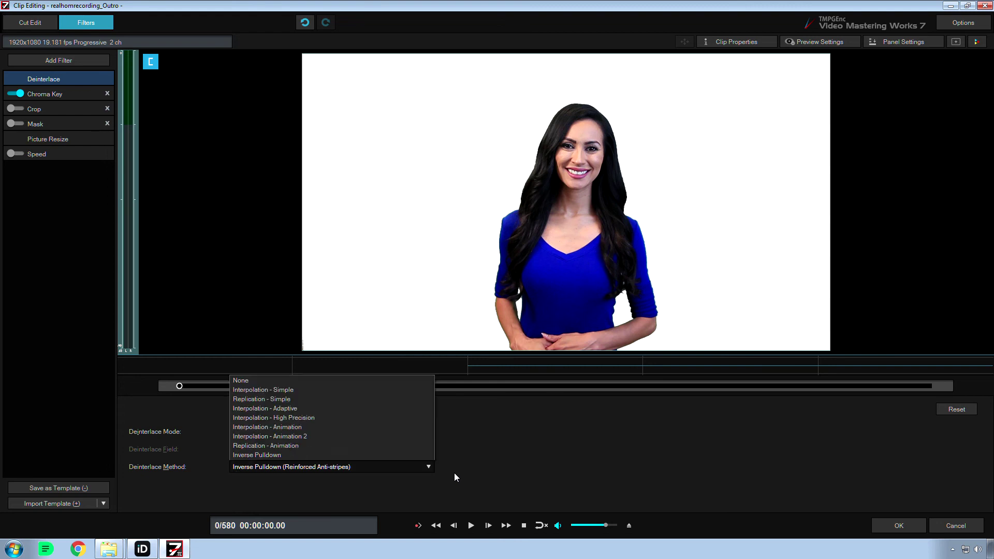
key("Up")
key("Up")
key("Escape")
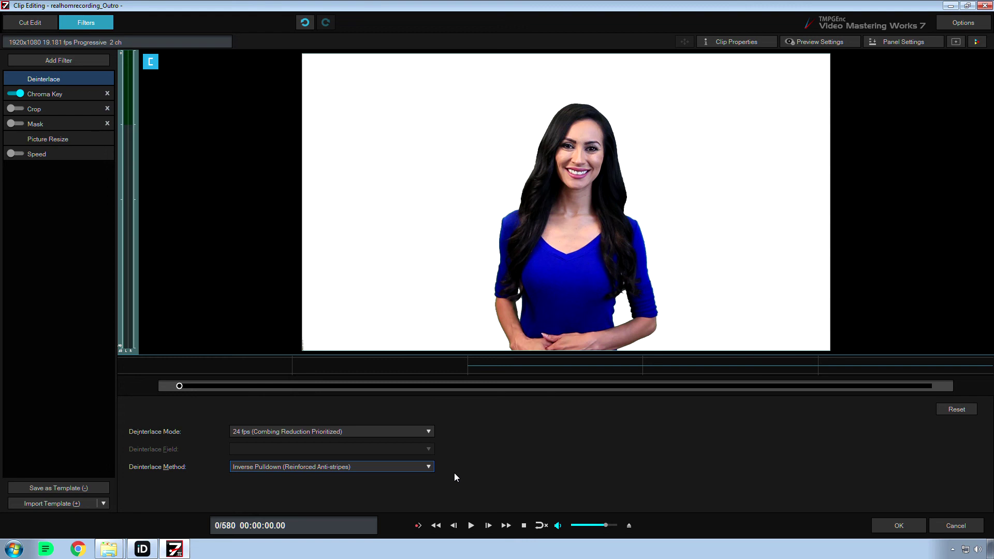
key("Escape")
key("Tab")
key("Return")
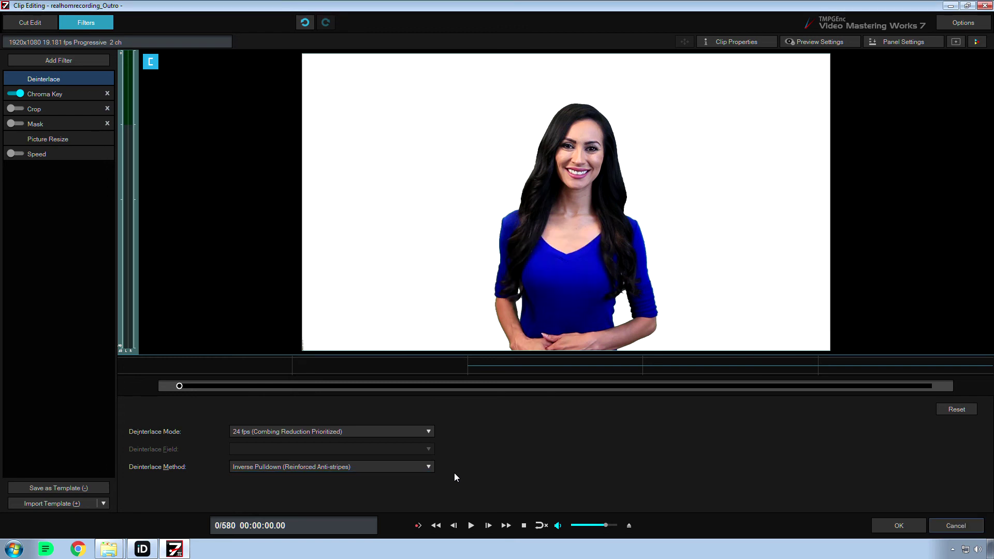
key("Escape")
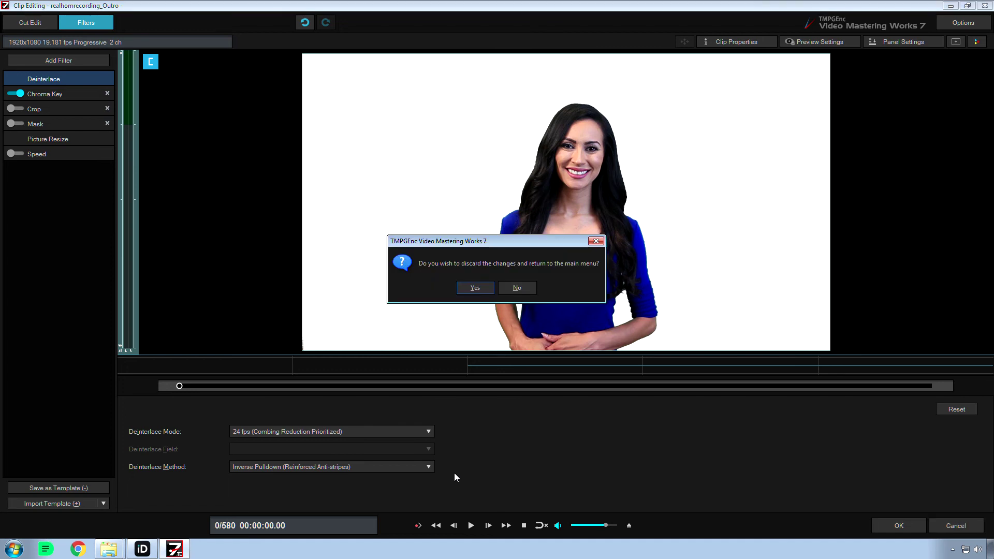
key("Return")
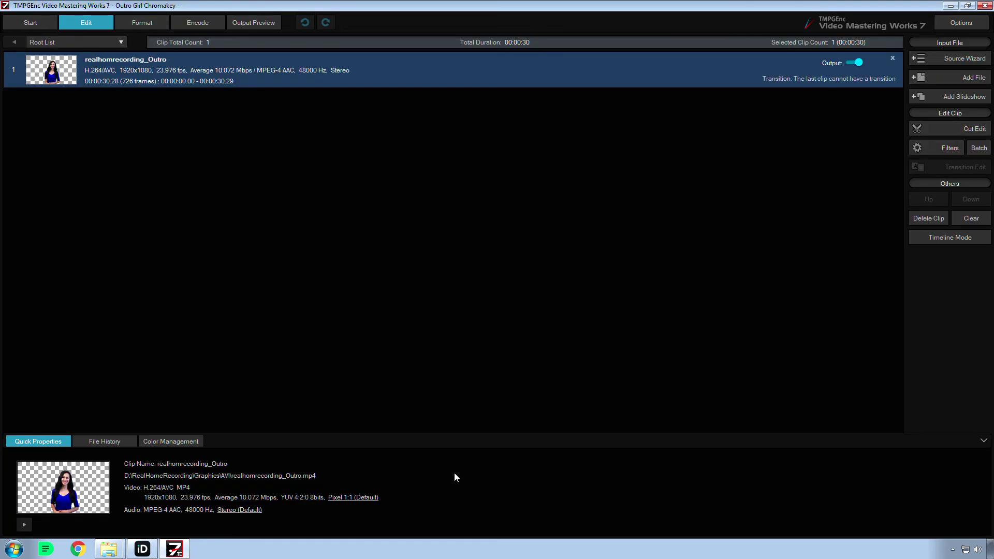
- Open realhomrecording_Outro for cut editing, play it briefly and set the selection start at frame 69 (00:00:02.88)
key("Return")
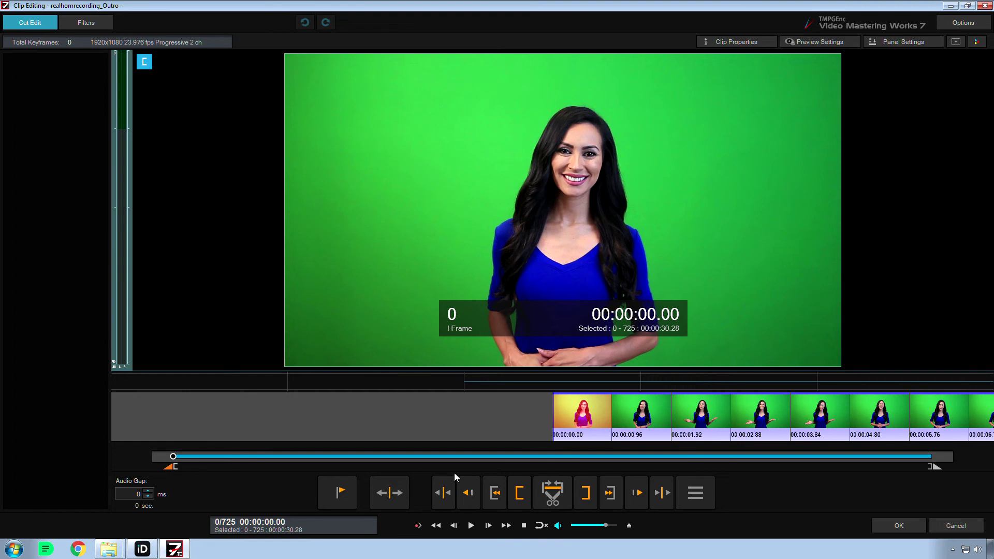
key("space")
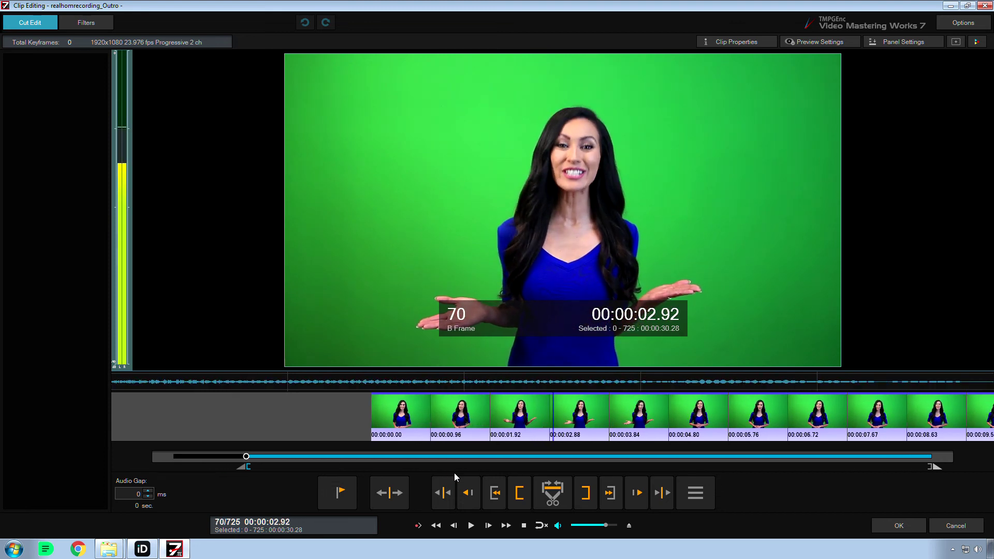
key("[")
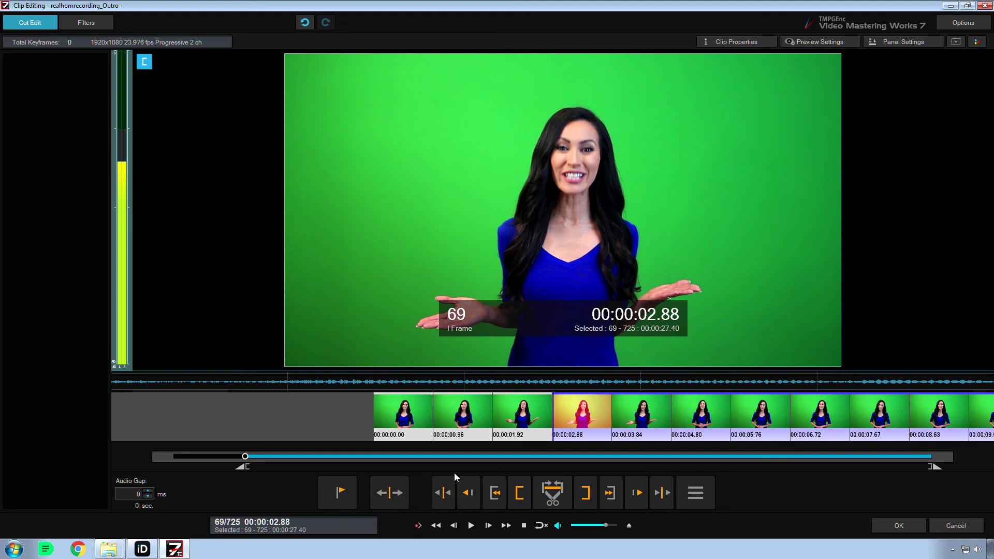
key("Left")
key("Right")
- Play on from frame 69 and advance through the clip to frame 302 (00:00:12.60), examining the footage for a new start point
key("space")
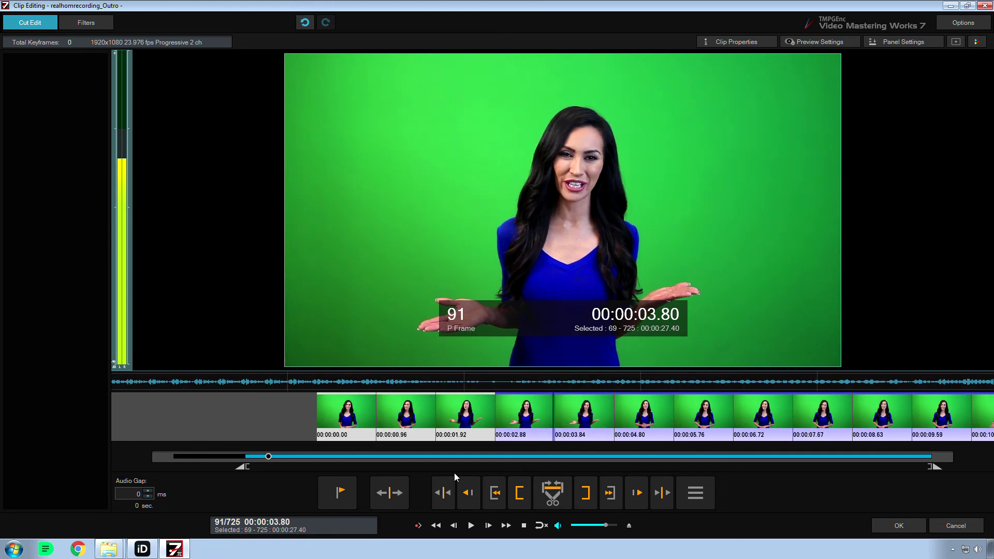
key("Right")
key("Right")
key("Right")
key("Right")
key("Right")
key("Right")
key("Right")
key("Right")
key("Right")
key("Right")
key("Right")
key("Right")
key("Right")
key("Right")
key("Right")
key("Right")
key("Right")
key("Right")
key("Right")
key("Right")
key("Right")
key("Right")
key("Right")
key("Right")
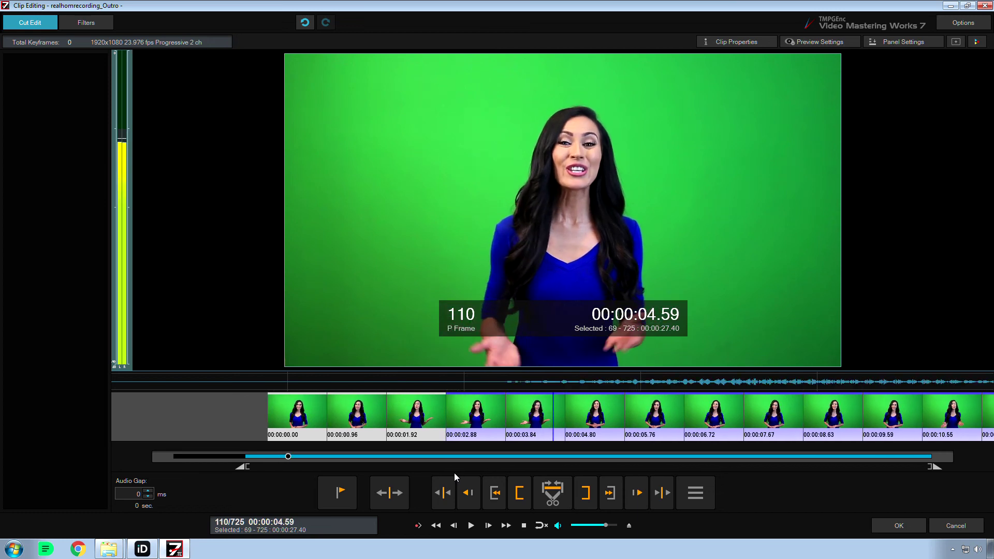
key("Left")
key("Right")
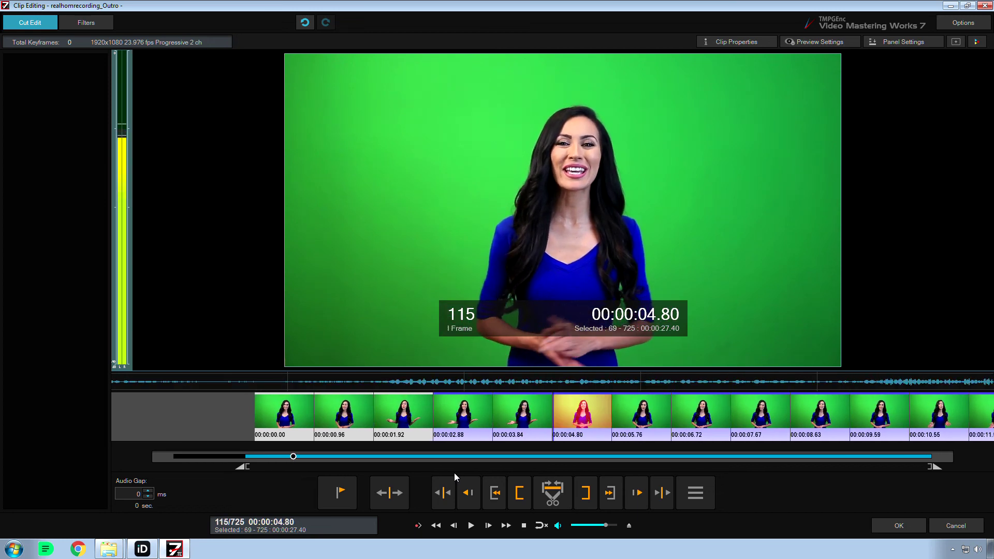
key("Right")
key("Right")
key("Right")
key("Right")
key("Right")
key("Right")
key("Right")
key("Right")
key("Right")
key("Right")
key("Right")
key("Right")
key("Right")
key("Right")
key("Right")
key("Right")
key("Right")
key("Right")
key("Right")
key("Right")
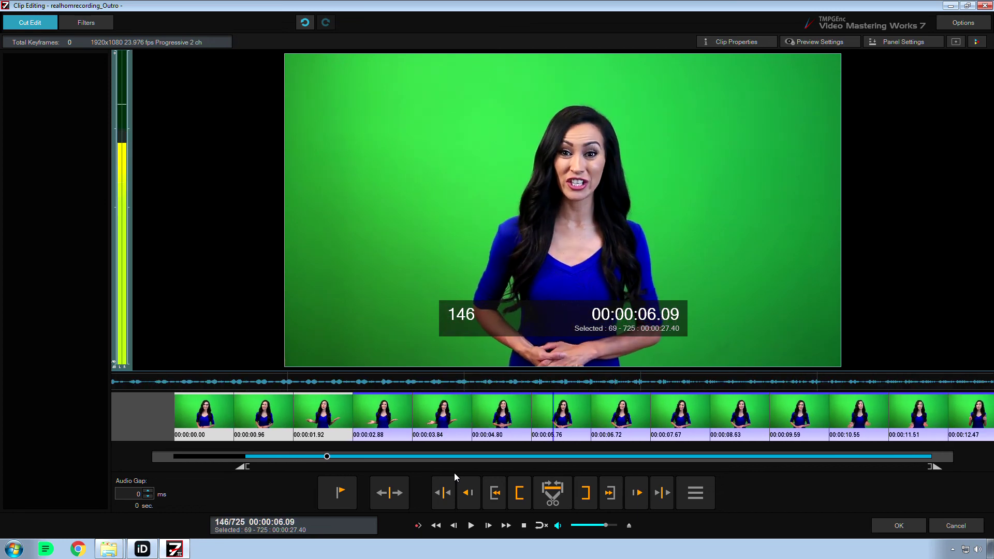
key("Right")
key("Right")
key("Right")
key("Right")
key("Right")
key("Right")
key("Right")
key("Right")
key("Right")
key("Right")
key("Right")
key("Right")
key("Right")
key("Right")
key("Right")
key("Right")
key("Right")
key("Right")
key("Right")
key("Right")
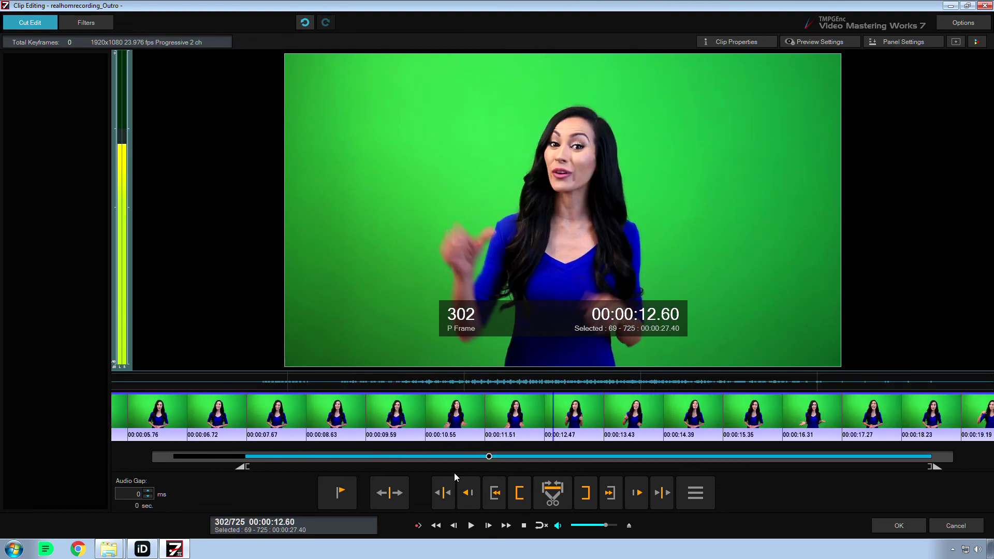
- Step back to set the selection start at frame 273, and refine it to the I frame at 276 (00:00:11.51)
key("Left")
key("Left")
key("Left")
key("Left")
key("Left")
key("Left")
key("Left")
key("Left")
key("Left")
key("Left")
key("Left")
key("Left")
key("Left")
key("Left")
key("Left")
key("Left")
key("Left")
key("Left")
key("Left")
key("Left")
key("Left")
key("Left")
key("Left")
key("Left")
key("Left")
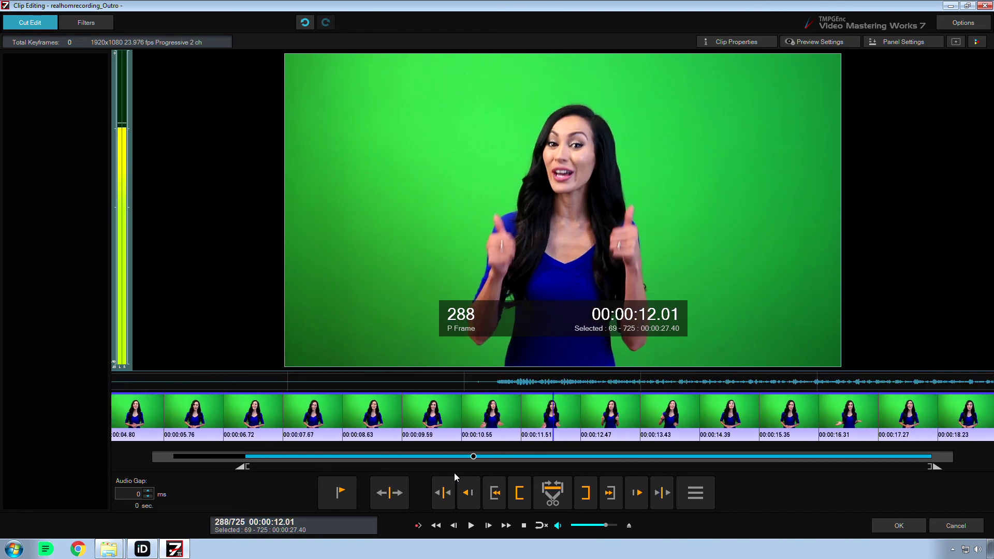
key("Left")
key("Left")
key("Left")
key("Left")
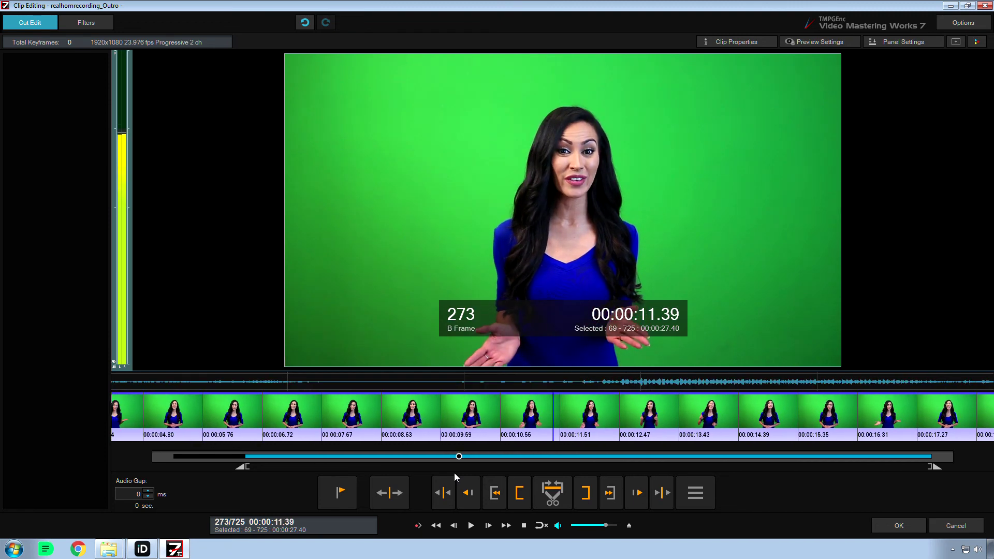
key("bracketleft")
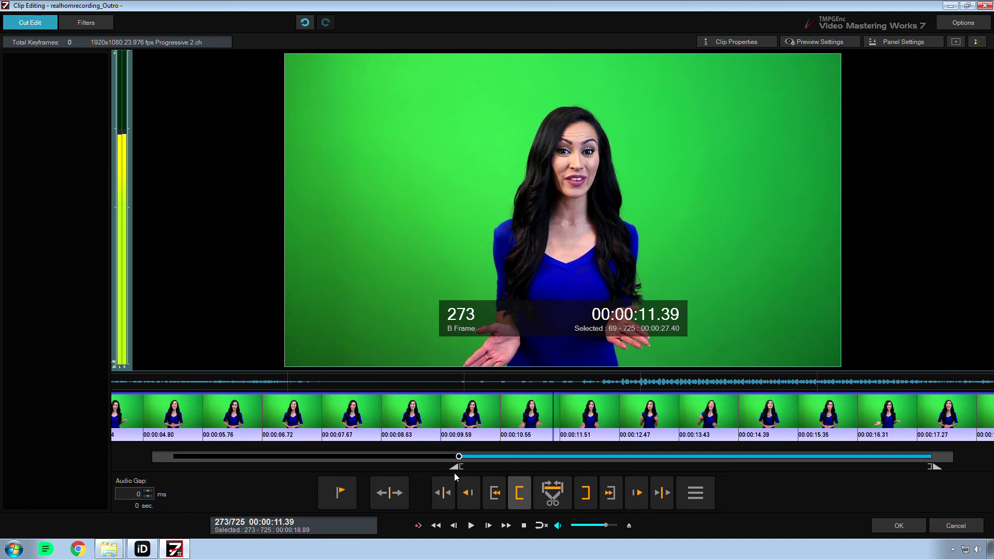
key("Right")
key("Right")
key("Right")
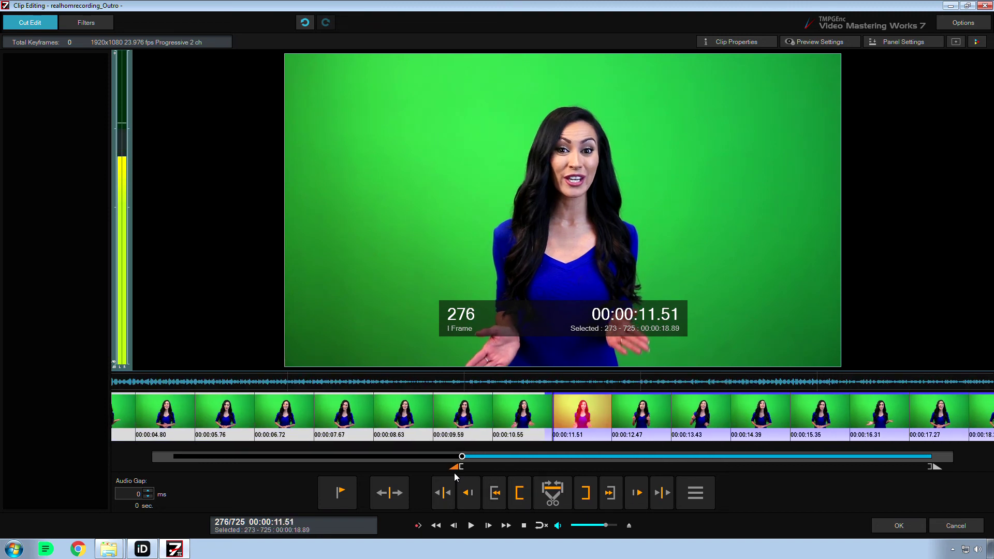
key("bracketleft")
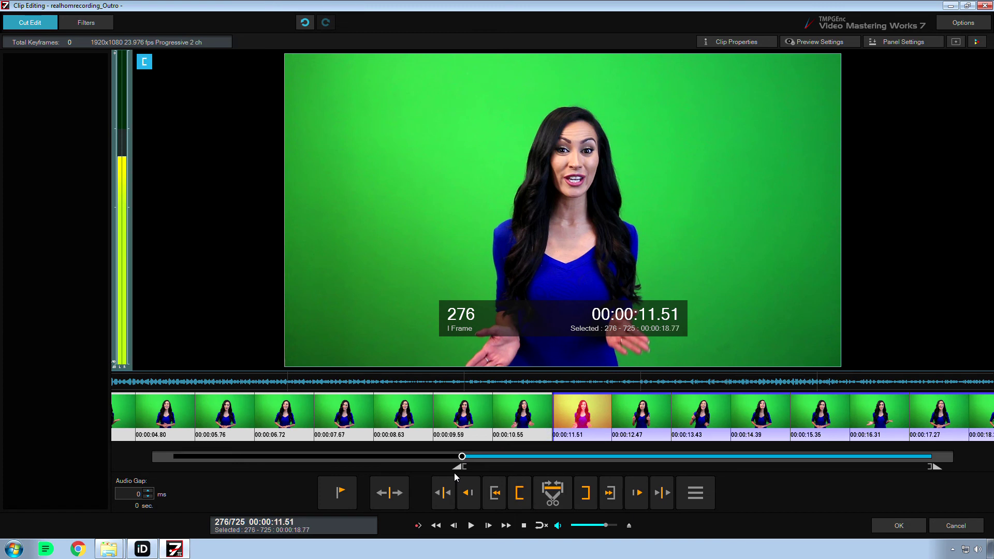
- Play to frame 362 (00:00:15.10), set the selection end there and apply the cut edit to the clip
key("space")
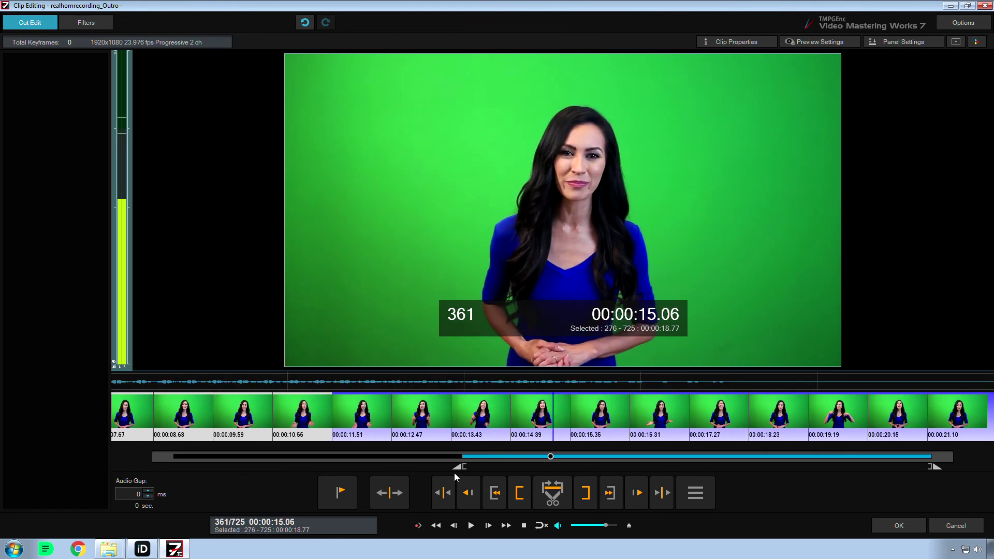
key("space")
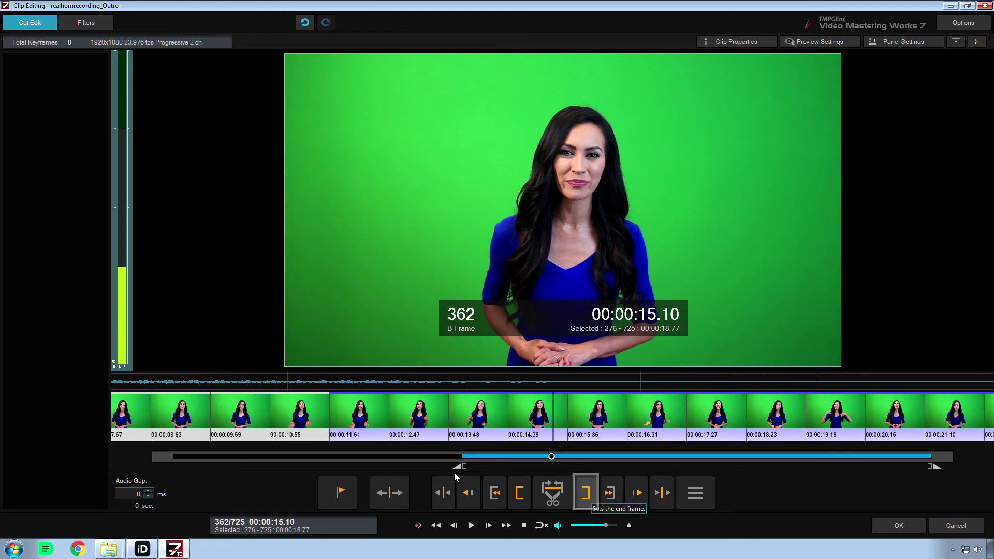
key("]")
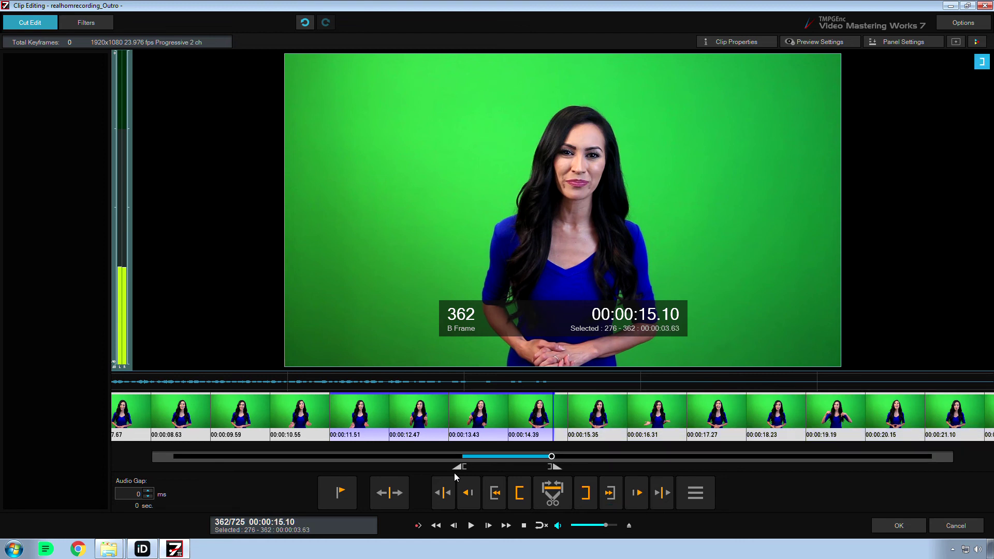
key("Return")
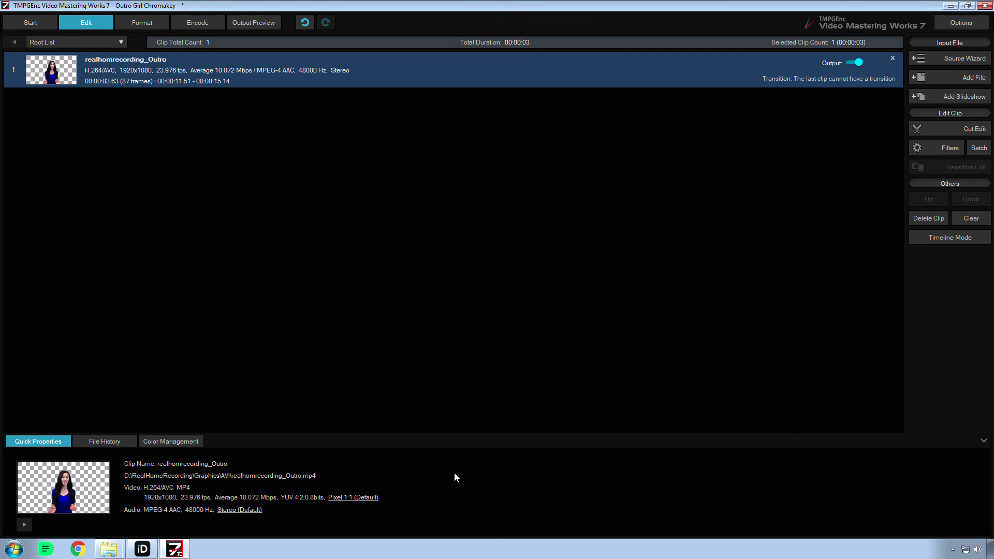
- Reopen realhomrecording_Outro in filter editing and set the Deinterlace mode to 24 fps (Motion Prioritized)
key("Return")
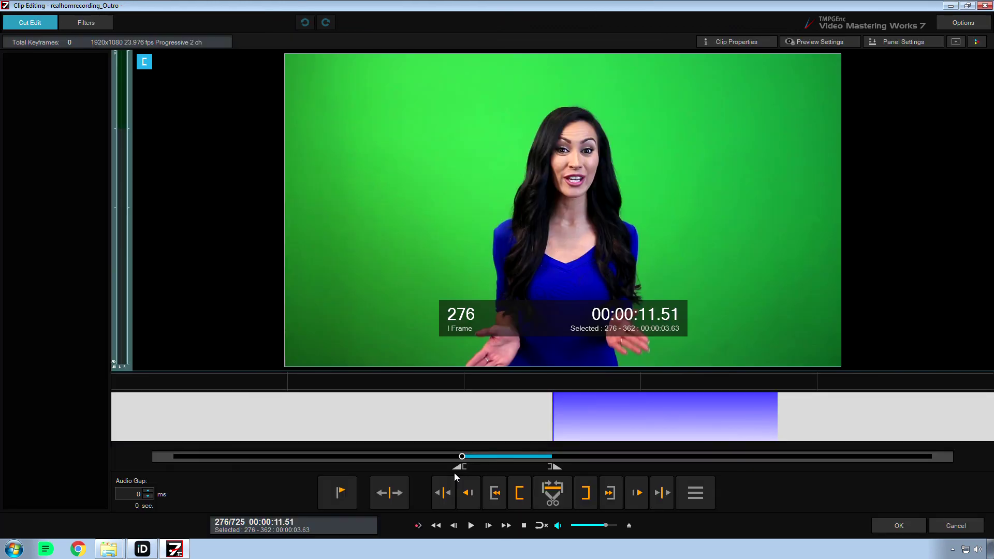
key("Return")
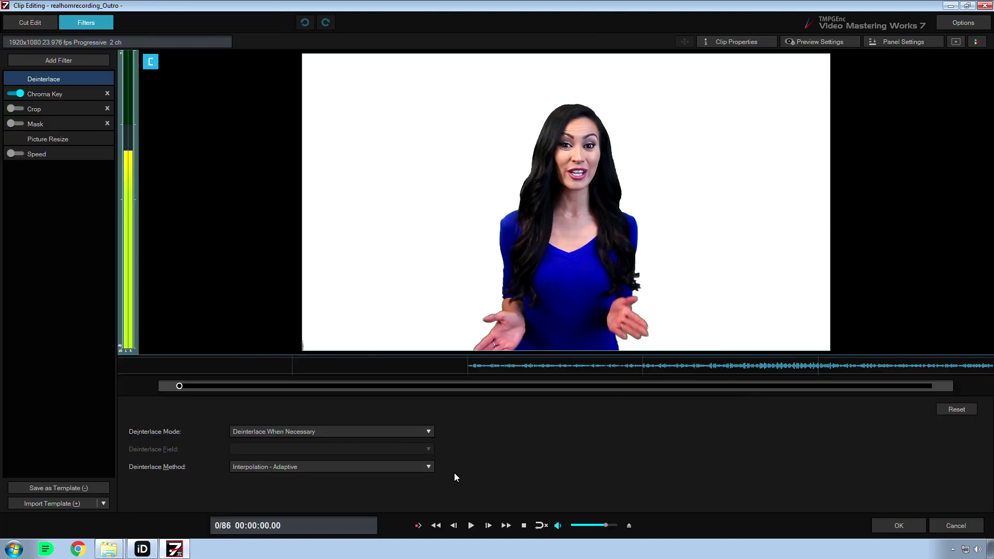
key("alt+Down")
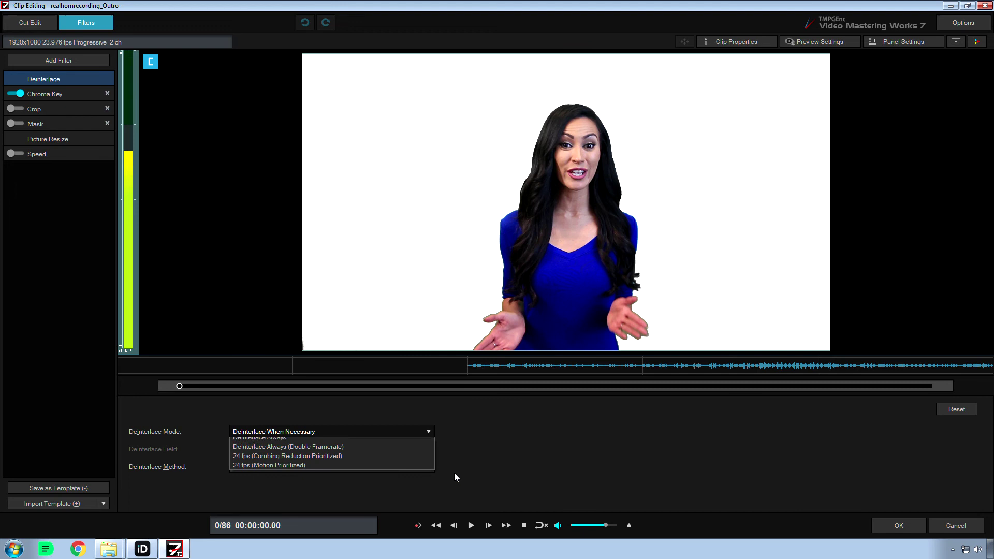
key("Down")
key("Down")
key("Down")
key("Down")
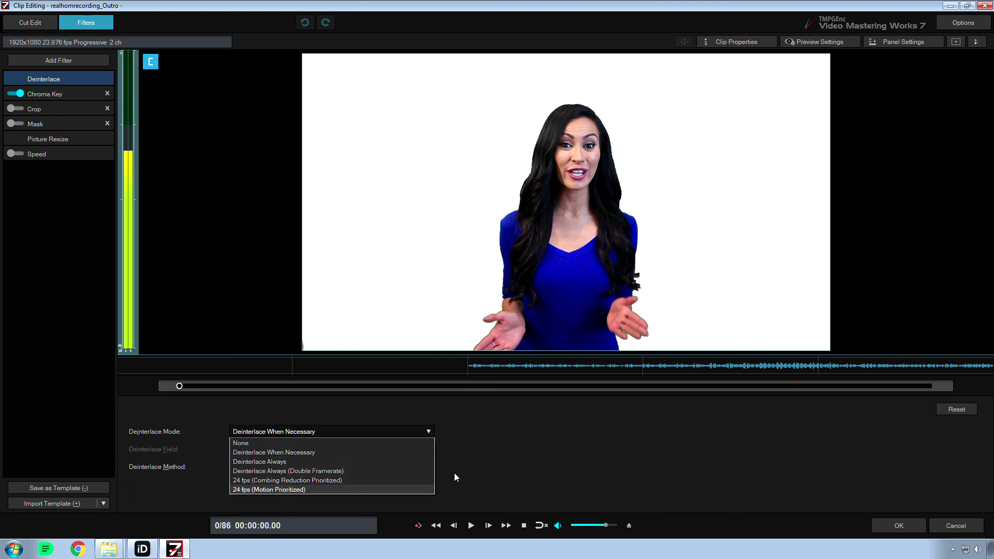
key("Return")
- Look through the deinterlace methods, including Weave and Simple Duplication on Stripes Only
key("Tab")
key("alt+Down")
key("w")
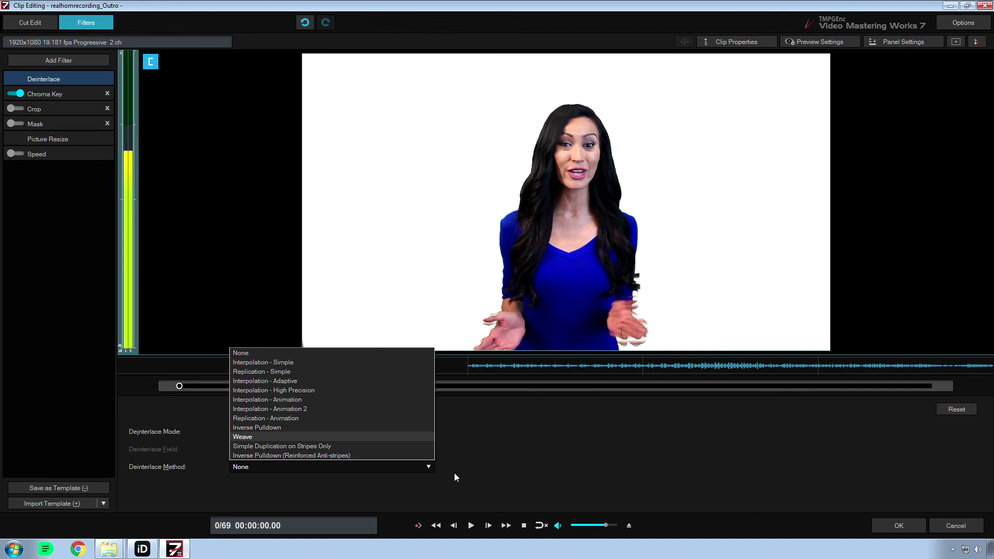
key("s")
- Close the method list and leave the clip's filter editing, discarding the deinterlace mode change
key("Escape")
key("Escape")
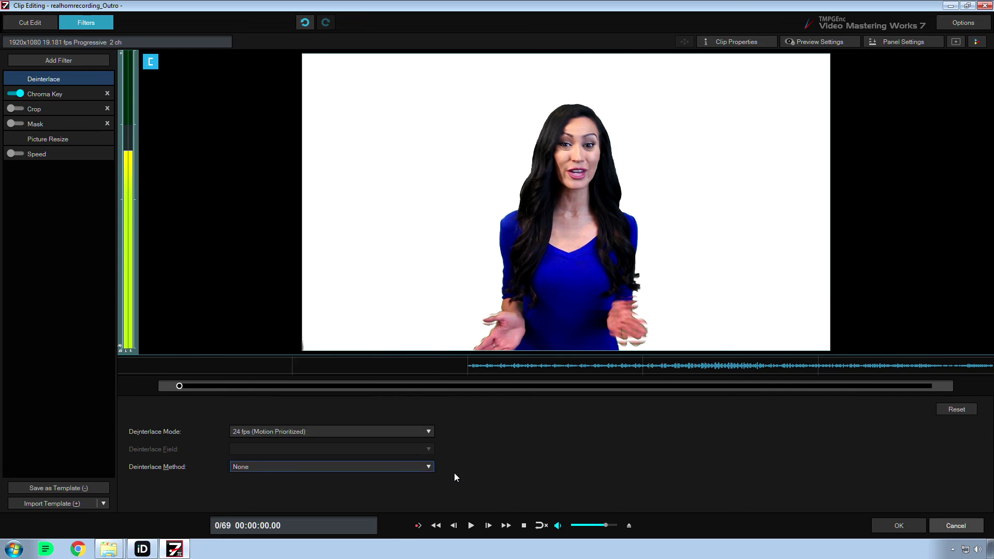
key("Return")
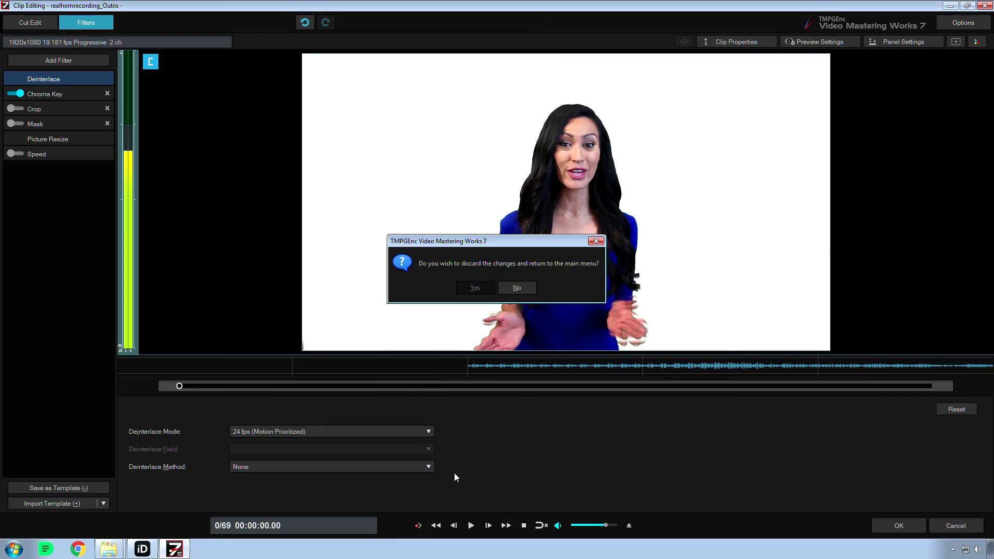